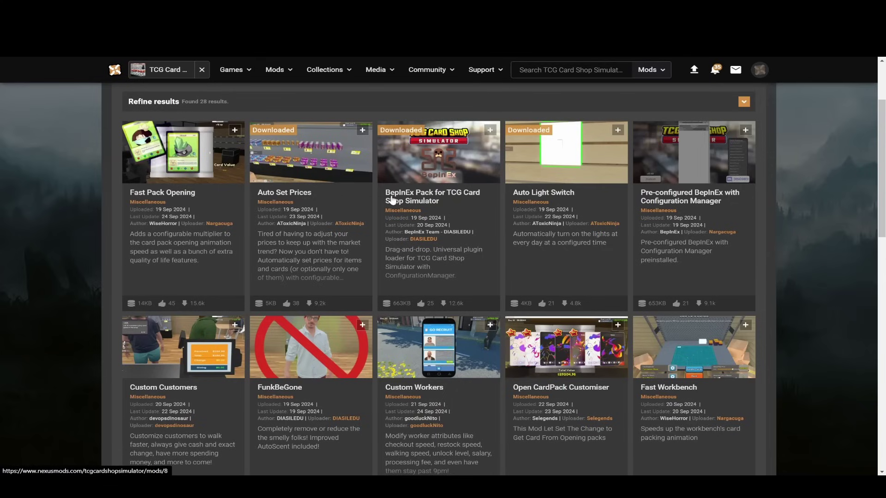
# - Open the BepInEx Pack for TCG Card Shop Simulator mod page and bring up its downloadable files
pyautogui.click(426, 202)
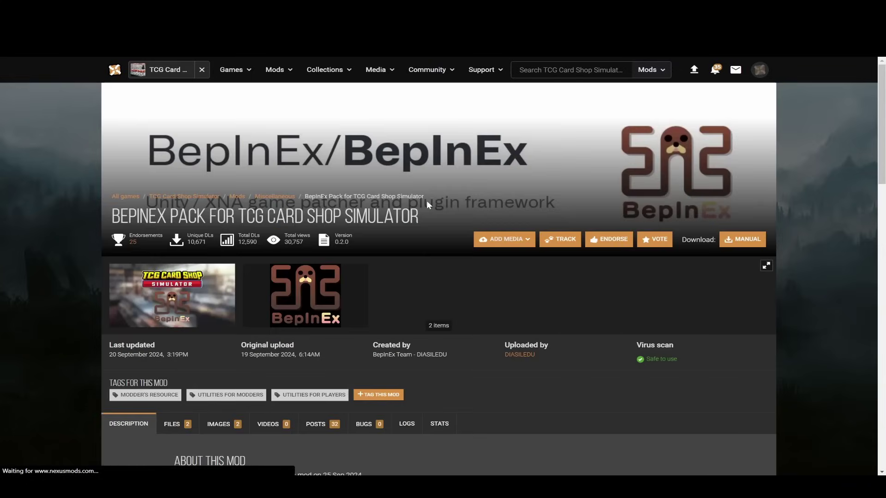
pyautogui.scroll(-2, 422, 278)
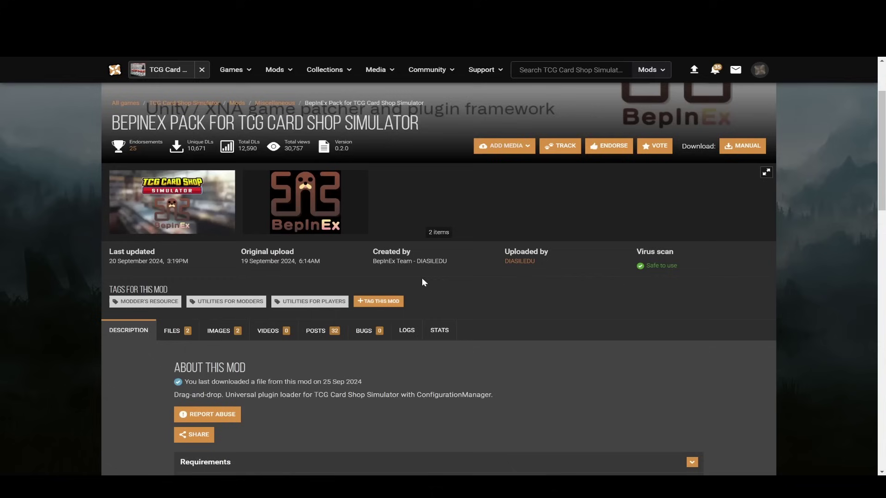
pyautogui.scroll(-1, 184, 333)
pyautogui.click(178, 285)
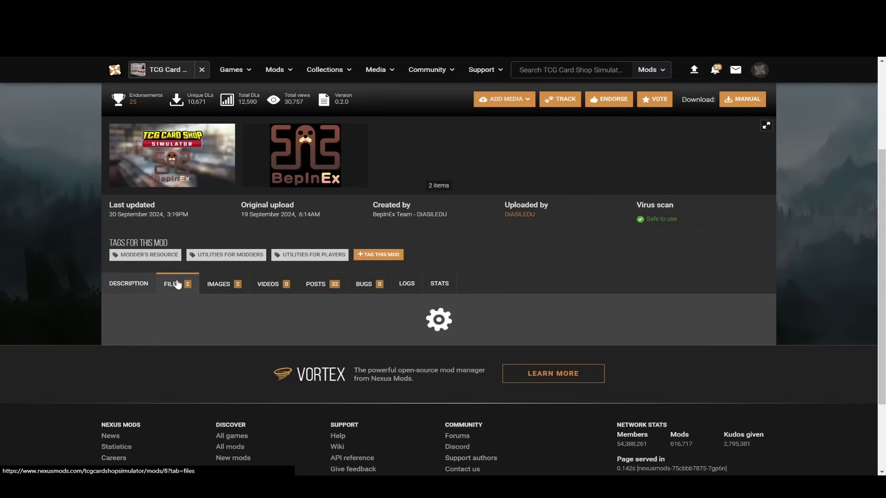
pyautogui.scroll(-2, 212, 294)
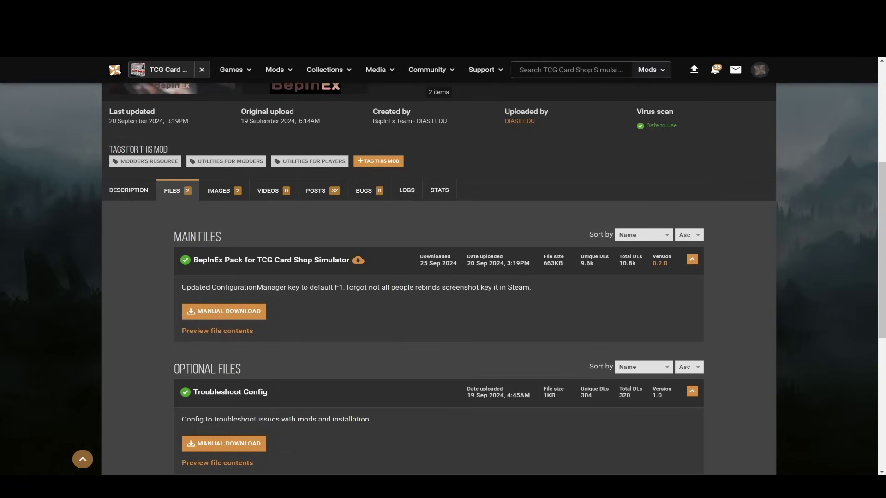
# - Switch to the Steam library and browse the local files of TCG Card Shop Simulator
pyautogui.click(727, 485)
pyautogui.rightClick(697, 459)
pyautogui.click(740, 340)
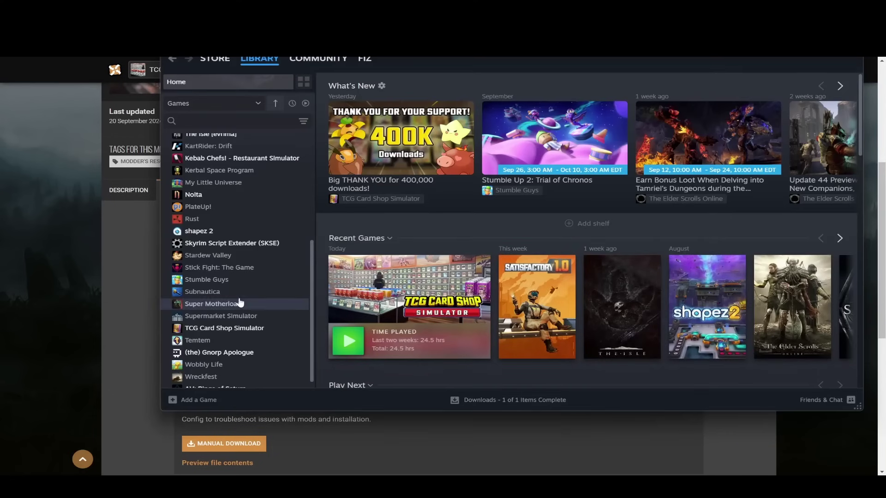
pyautogui.click(211, 329)
pyautogui.rightClick(209, 327)
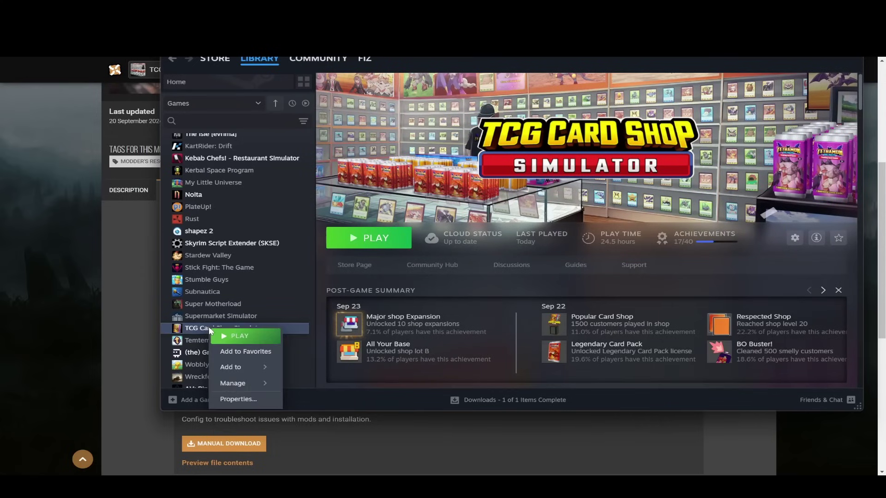
pyautogui.moveTo(235, 368)
pyautogui.moveTo(238, 384)
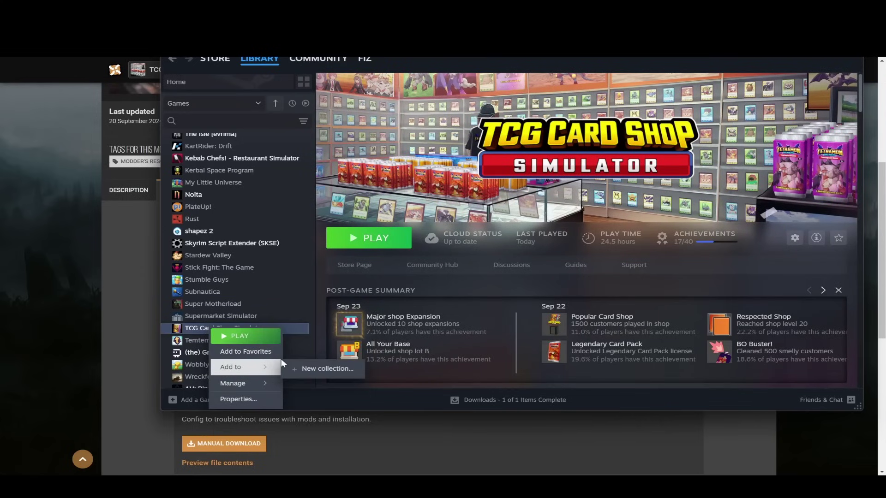
pyautogui.click(317, 334)
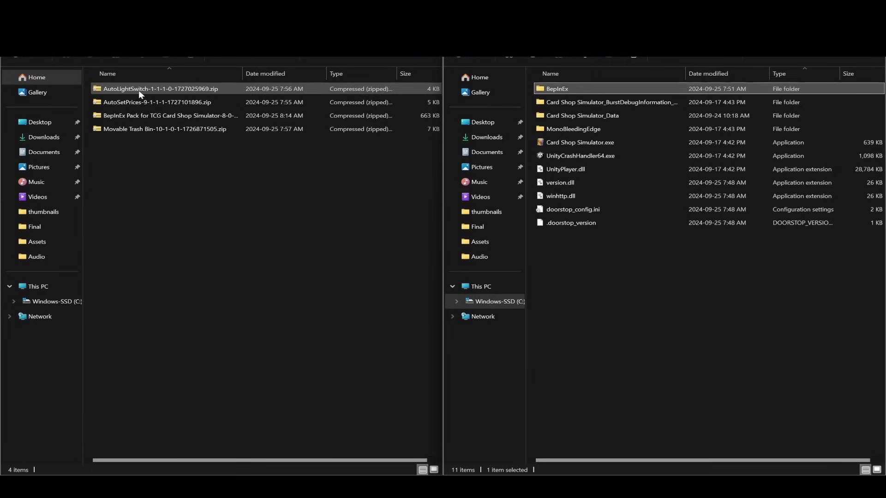
# - Extract the BepInEx Pack zip into the TCG Card Shop Simulator folder and close the window showing the extracted files
pyautogui.click(138, 117)
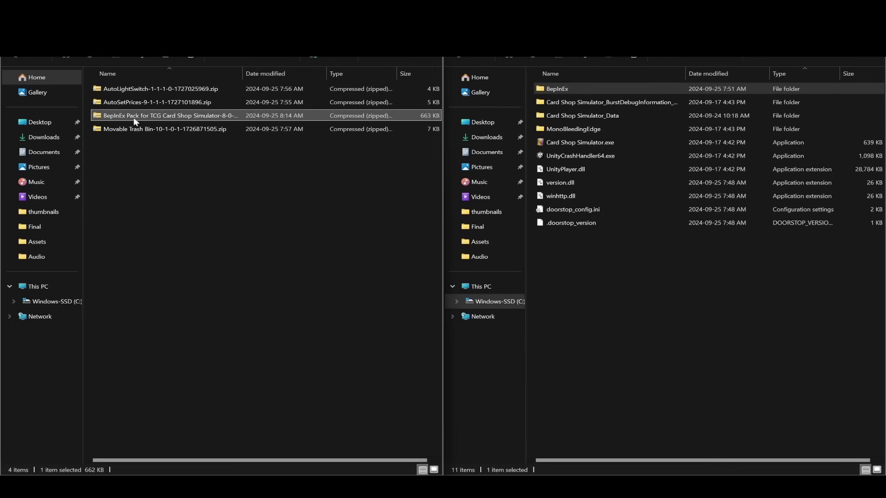
pyautogui.moveTo(129, 117); pyautogui.dragTo(582, 260)
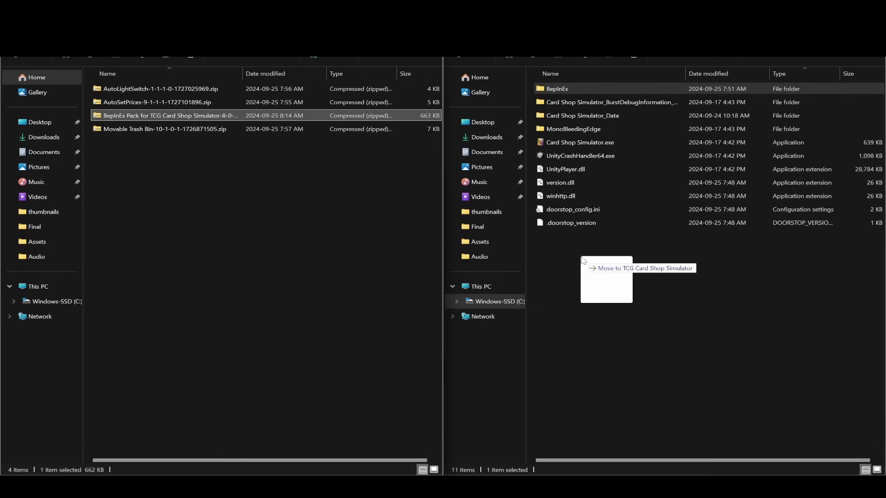
pyautogui.moveTo(582, 260); pyautogui.dragTo(581, 257)
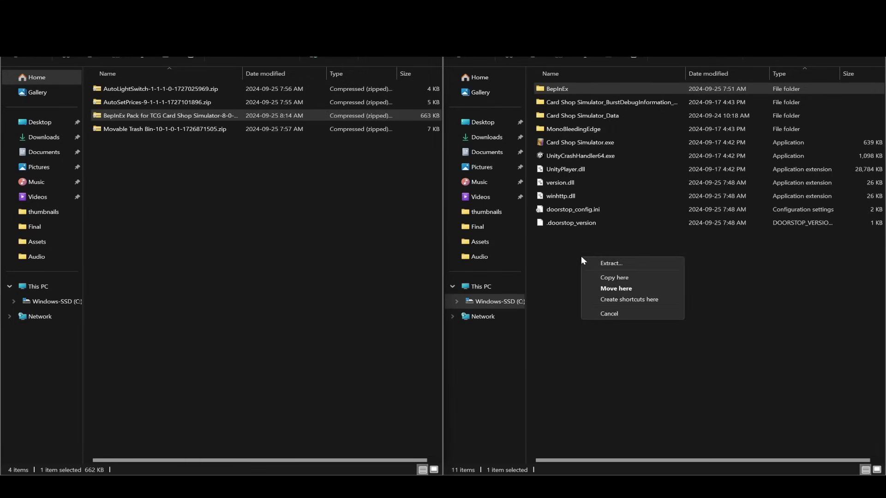
pyautogui.click(606, 268)
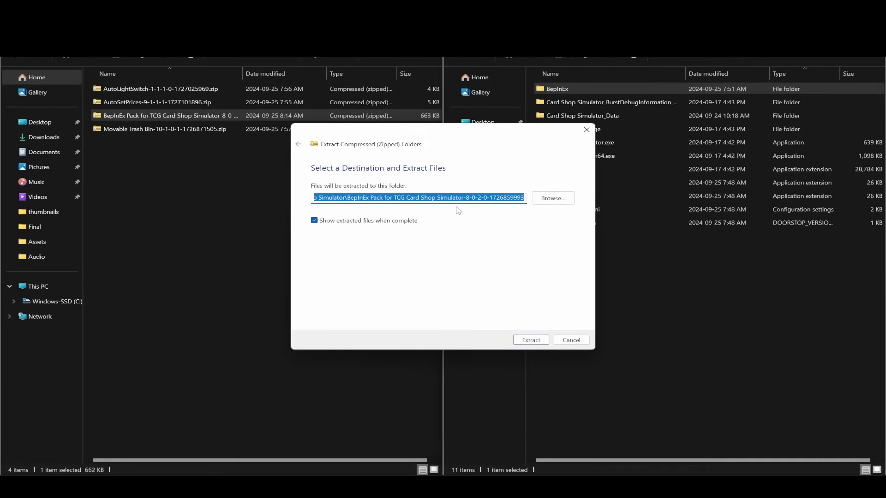
pyautogui.click(533, 340)
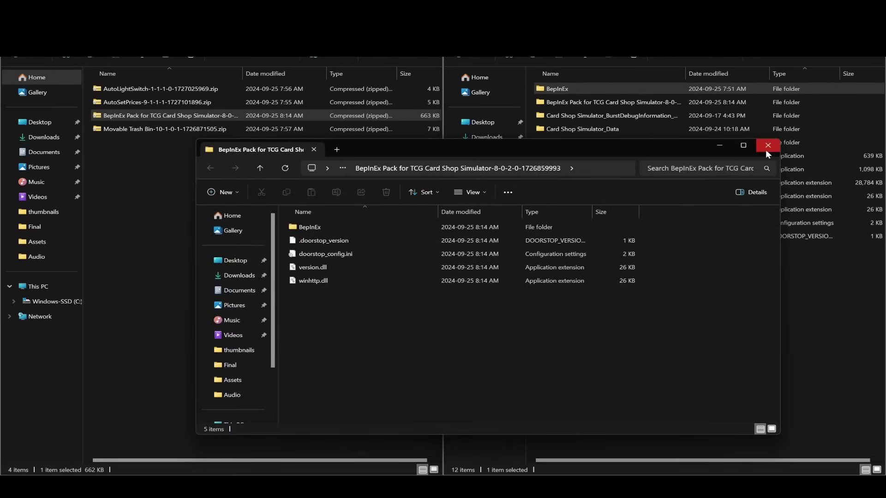
pyautogui.click(766, 150)
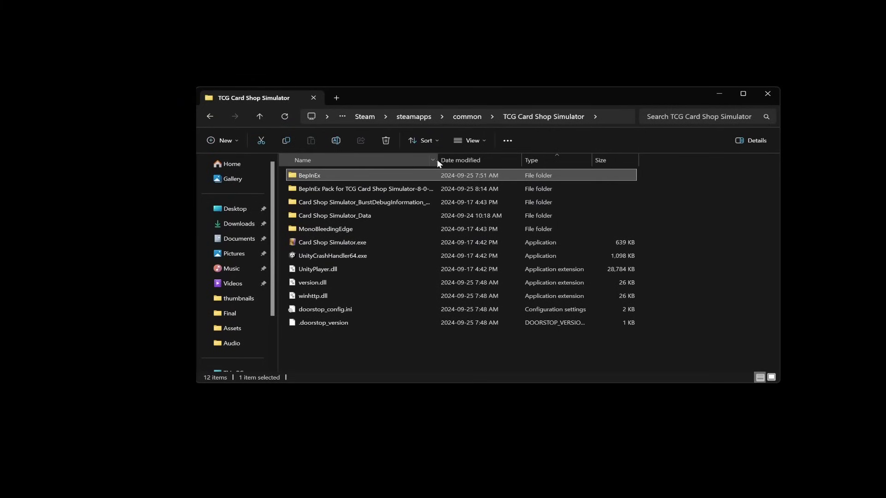
# - Copy all items inside the extracted BepInEx Pack folder and return to the TCG Card Shop Simulator folder
pyautogui.moveTo(437, 159); pyautogui.dragTo(508, 160)
pyautogui.click(465, 191)
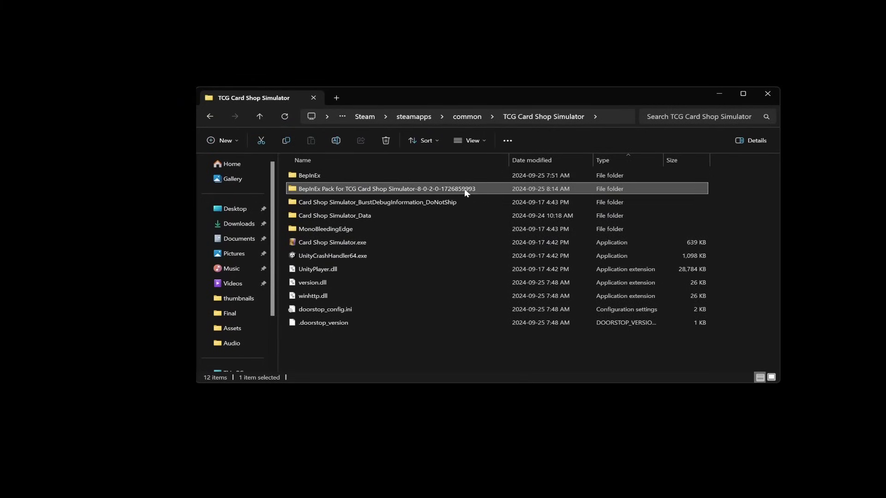
pyautogui.doubleClick(396, 190)
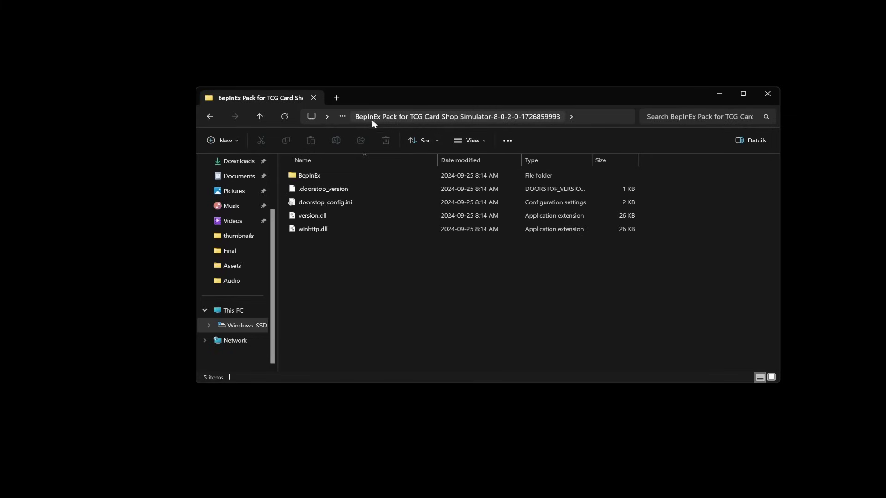
pyautogui.click(328, 119)
pyautogui.click(353, 251)
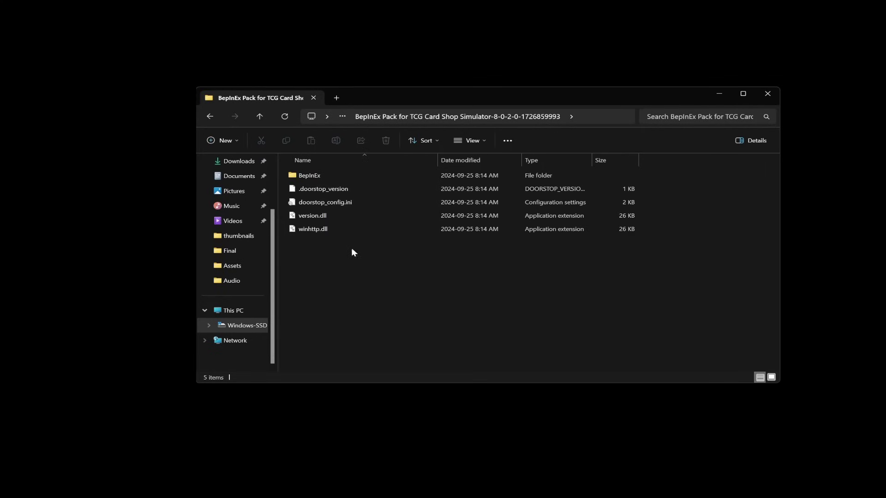
pyautogui.moveTo(353, 252); pyautogui.dragTo(319, 176)
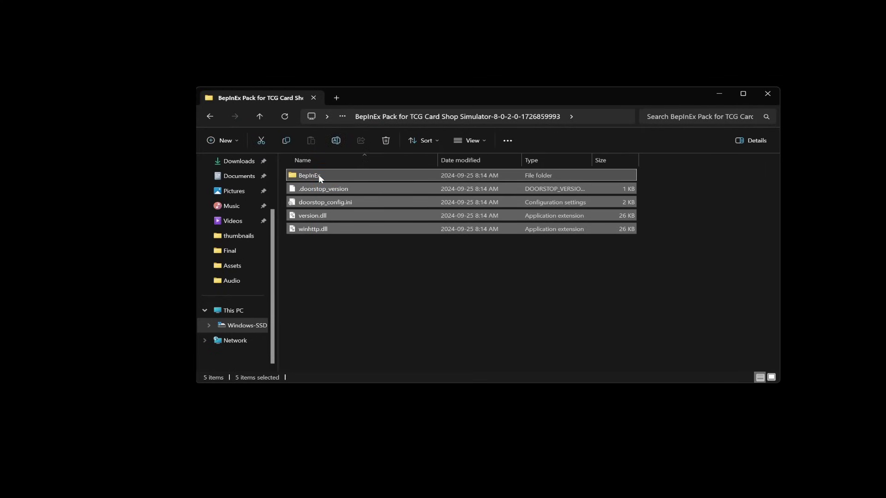
pyautogui.rightClick(318, 176)
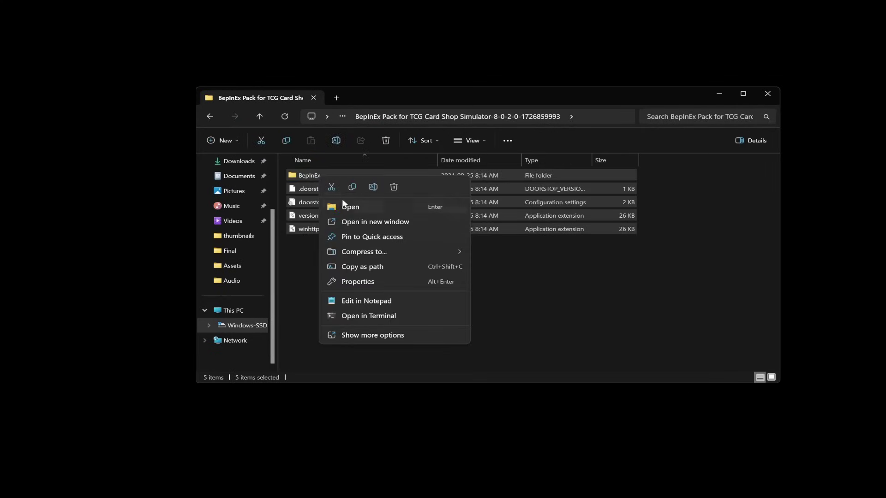
pyautogui.click(350, 186)
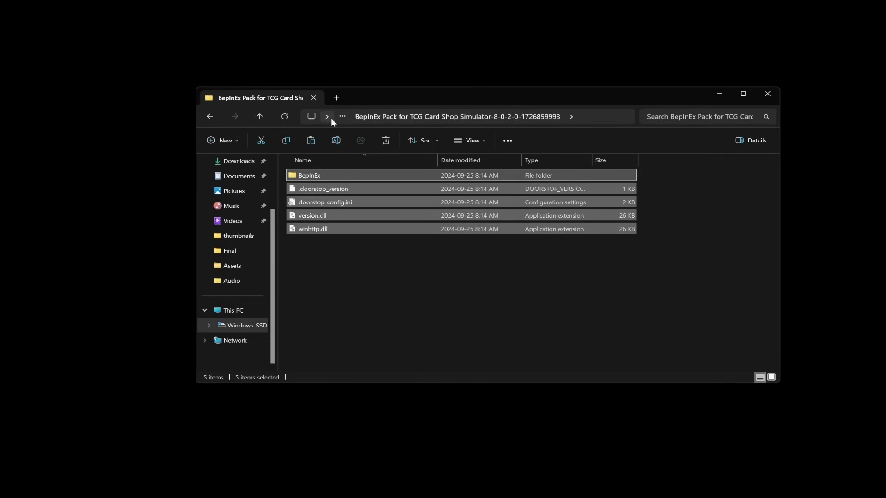
pyautogui.click(210, 116)
pyautogui.click(321, 348)
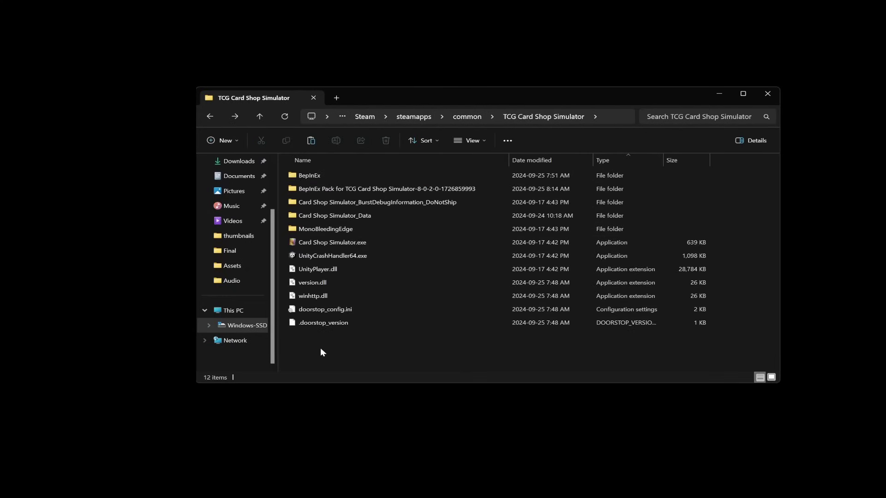
pyautogui.rightClick(322, 351)
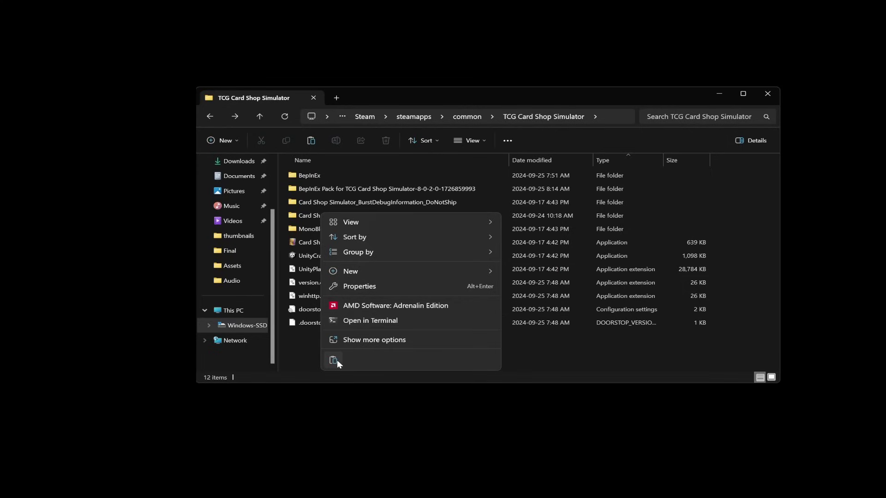
pyautogui.click(303, 362)
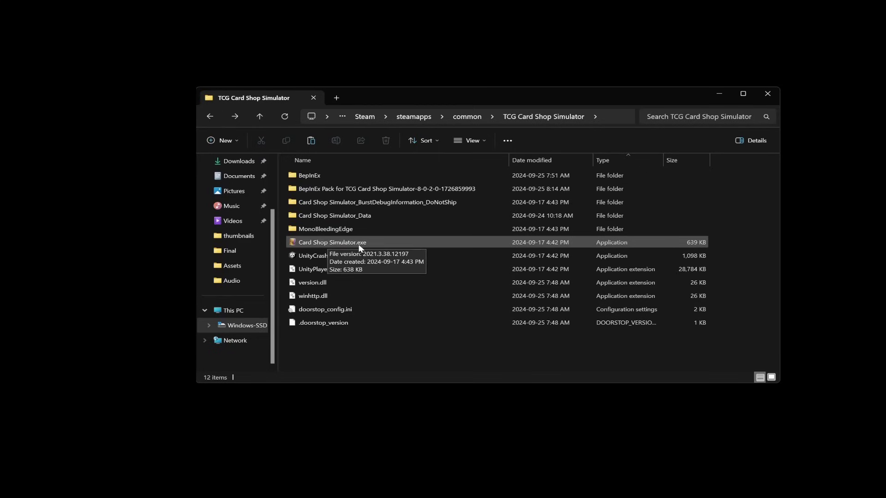
pyautogui.click(324, 190)
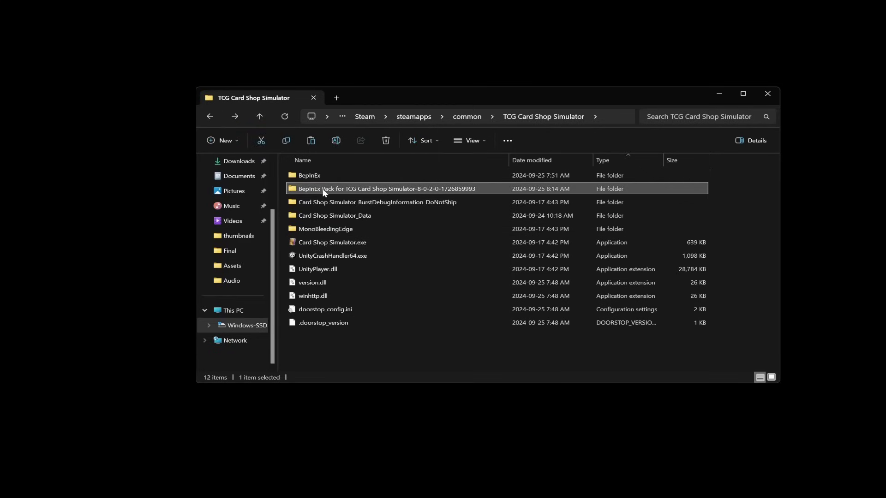
pyautogui.rightClick(324, 191)
pyautogui.click(418, 201)
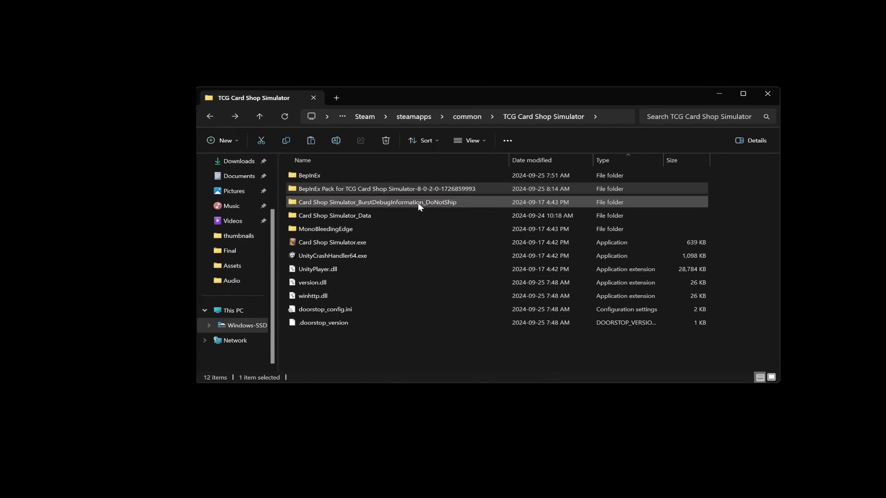
# - Open the plugins folder inside the game's BepInEx folder
pyautogui.doubleClick(317, 176)
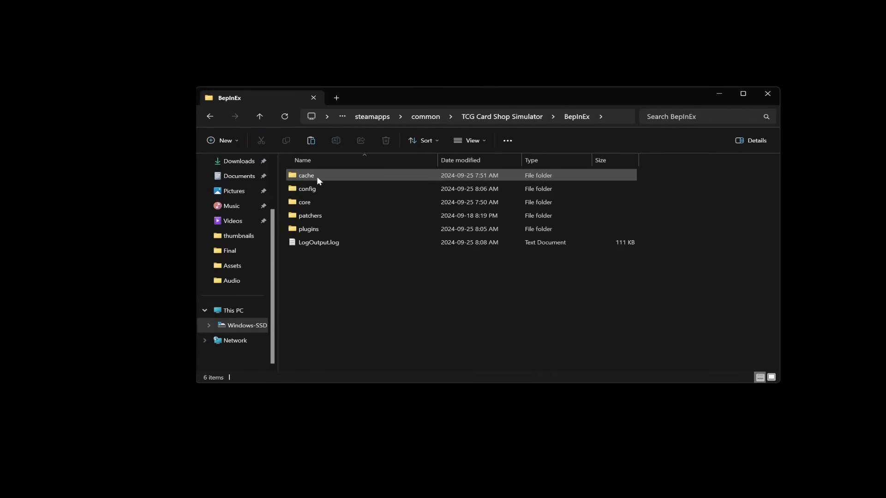
pyautogui.doubleClick(315, 229)
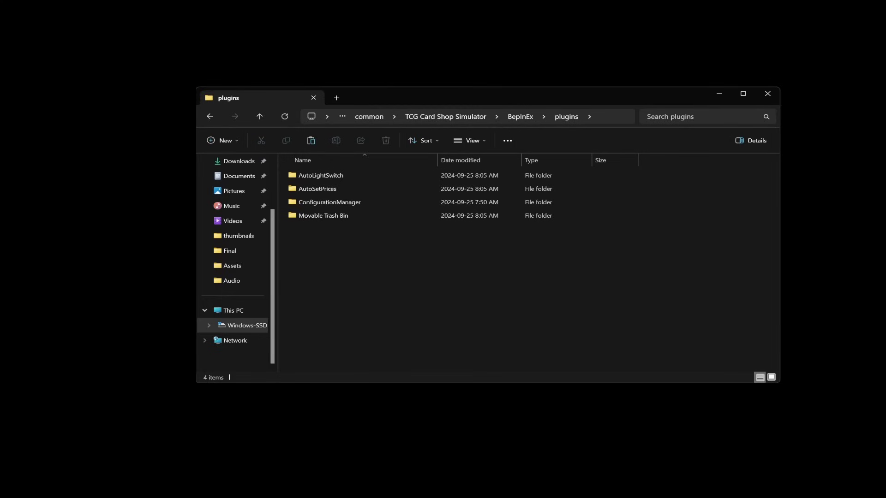
# - Switch to the Nexus Mods page in the browser, dismiss the BepInEx download dialog and return to the mod list
pyautogui.moveTo(524, 485)
pyautogui.click(525, 432)
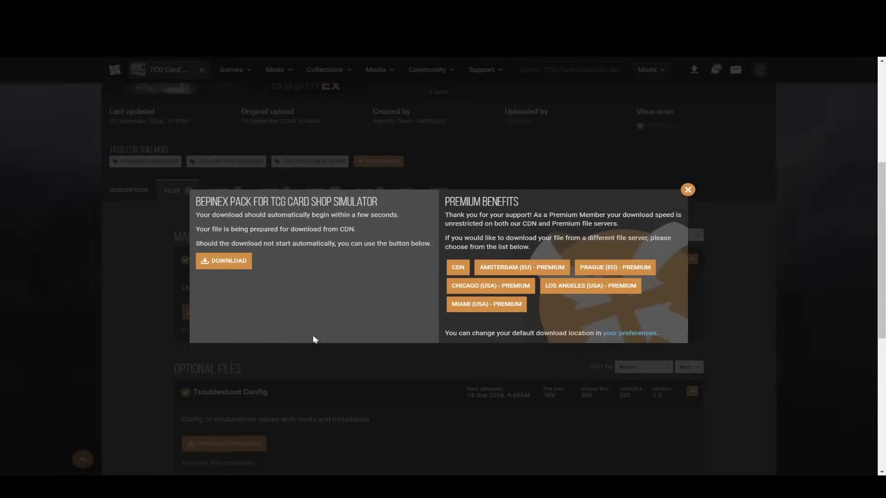
pyautogui.click(313, 350)
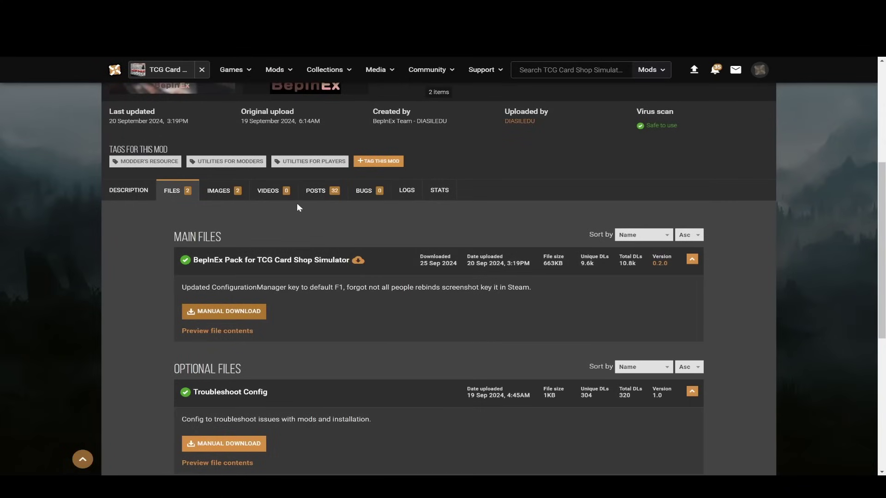
pyautogui.scroll(2, 438, 249)
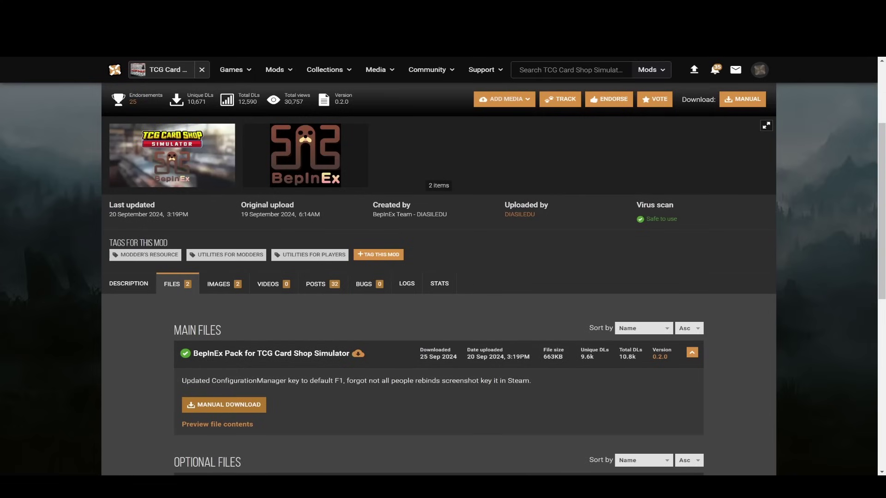
pyautogui.hotkey('alt', 'Left')
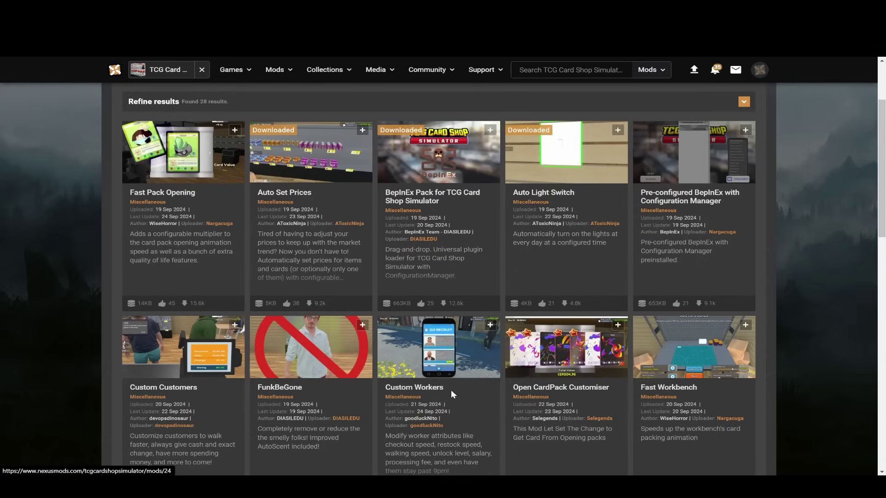
# - Look through the TCG Card Shop Simulator mod list for plugins to install
pyautogui.scroll(-1, 190, 390)
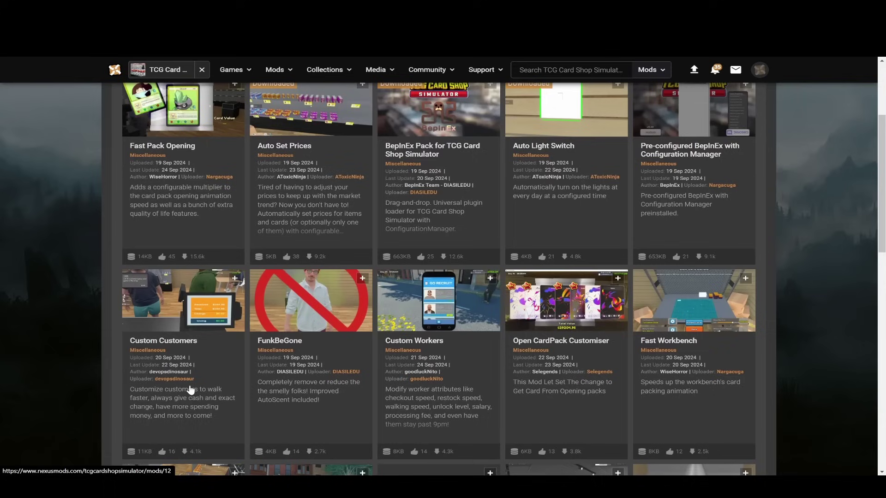
pyautogui.scroll(-1, 222, 393)
pyautogui.scroll(-2, 223, 390)
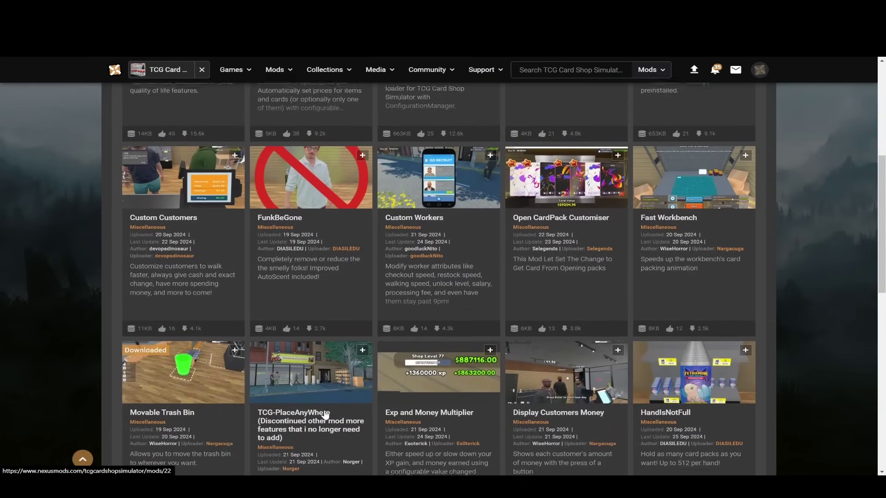
pyautogui.scroll(3, 325, 415)
pyautogui.scroll(-4, 325, 415)
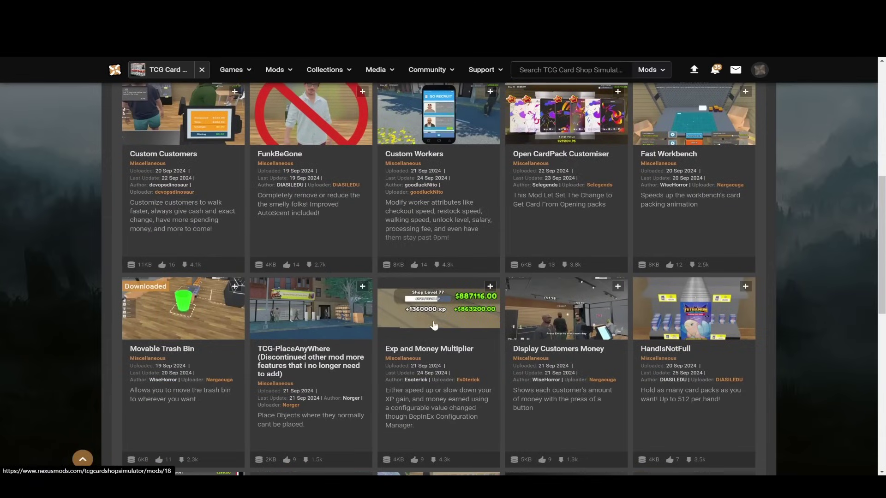
pyautogui.scroll(5, 434, 325)
pyautogui.scroll(-1, 434, 326)
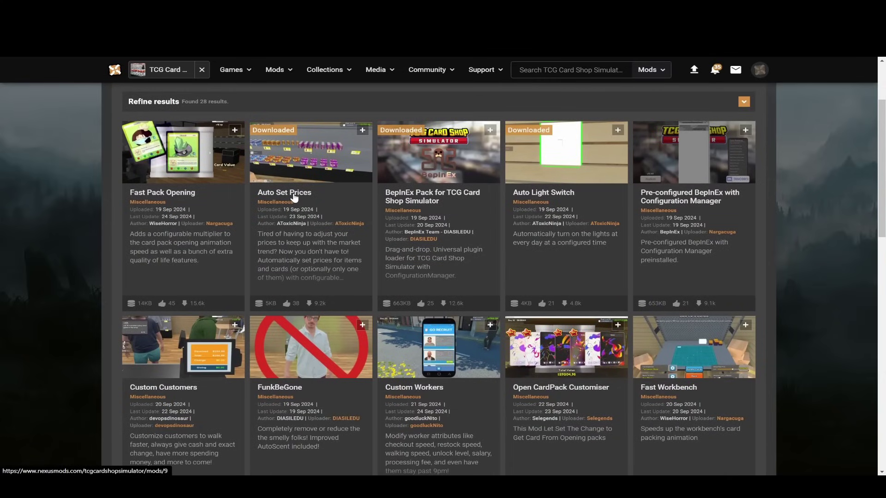
# - Open the Auto Set Prices mod page and display its downloadable files
pyautogui.click(295, 196)
pyautogui.scroll(-2, 267, 299)
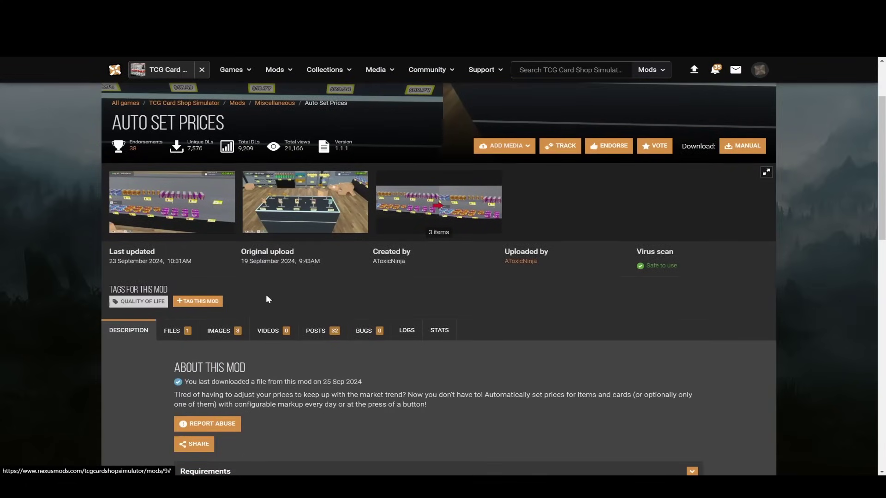
pyautogui.click(174, 335)
pyautogui.scroll(-3, 249, 305)
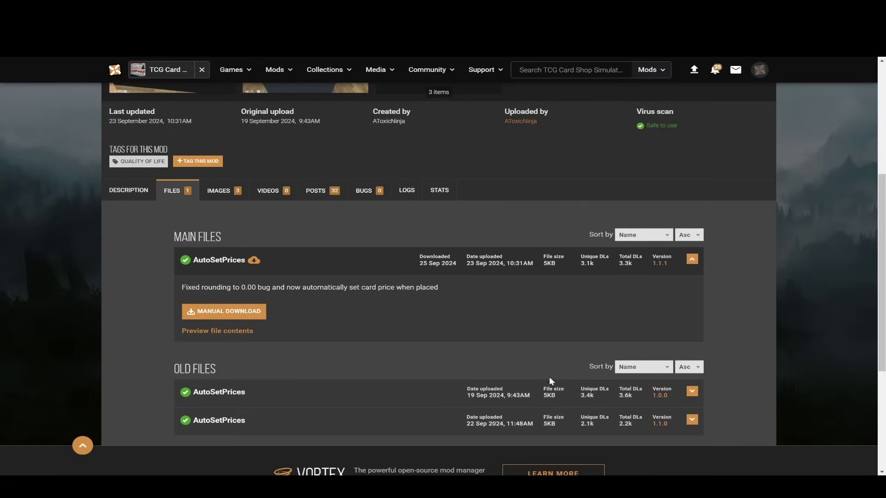
# - Switch to the plugins folder in File Explorer and open the AutoSetPrices folder inside it
pyautogui.moveTo(456, 487)
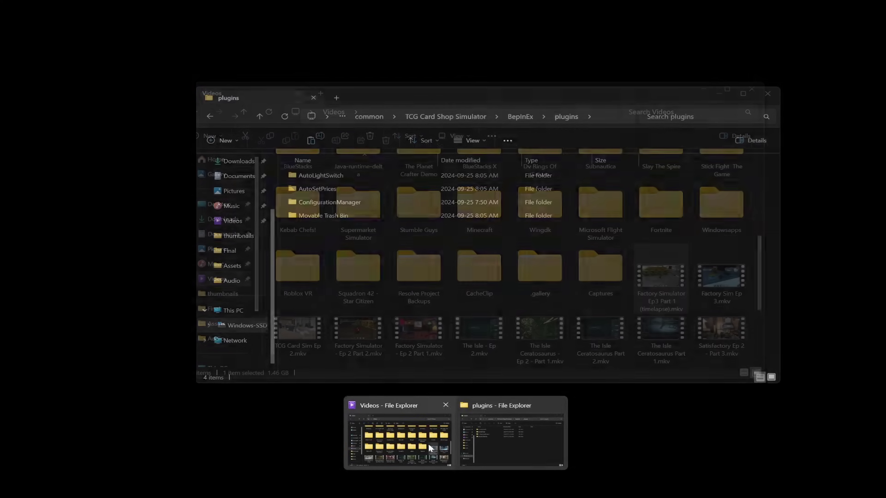
pyautogui.click(478, 447)
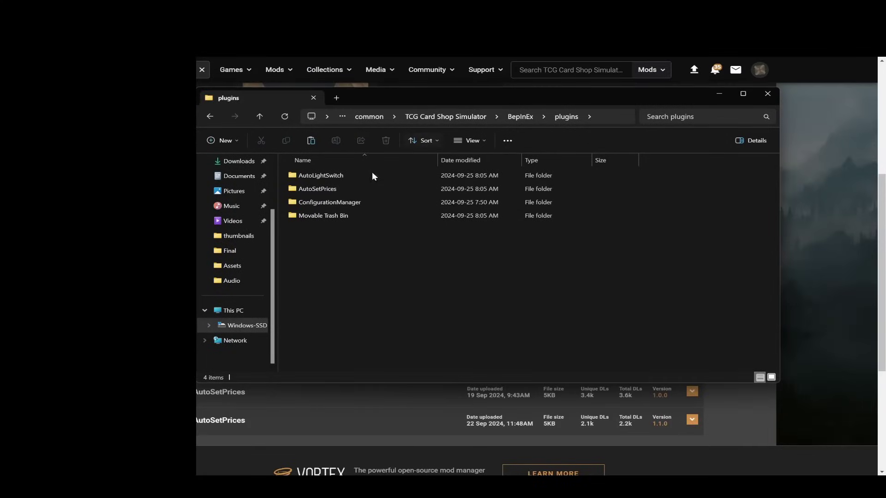
pyautogui.click(316, 189)
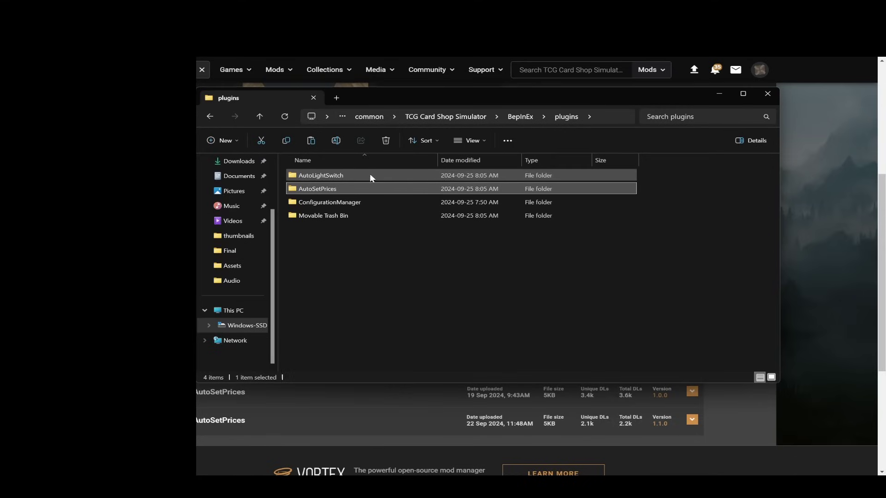
pyautogui.doubleClick(310, 190)
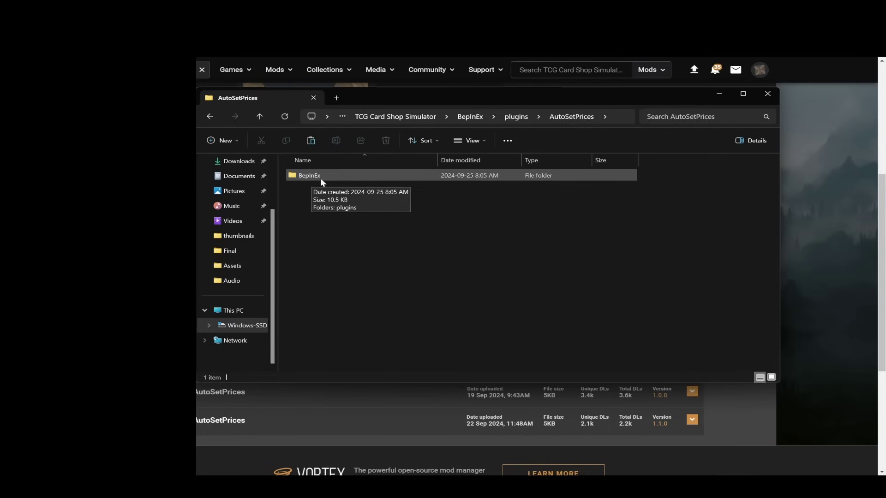
# - Retrace the path from the TCG Card Shop Simulator folder through BepInEx and plugins into AutoSetPrices, and return to plugins
pyautogui.click(475, 119)
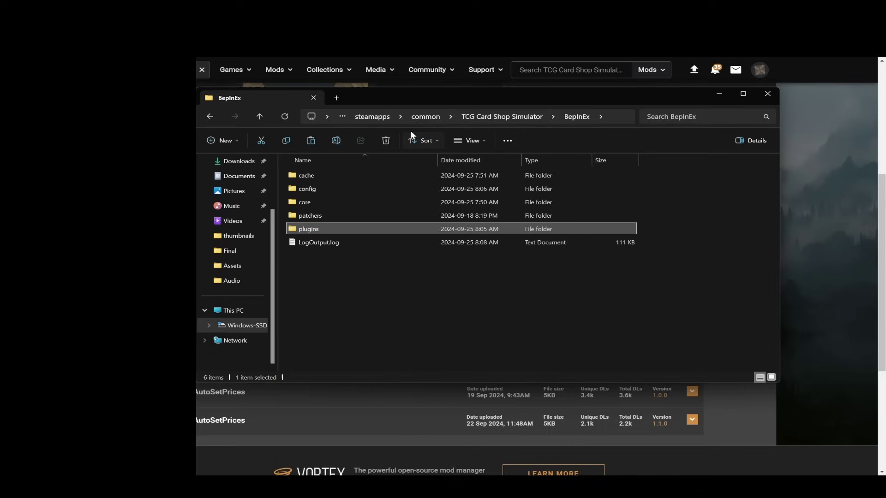
pyautogui.click(491, 117)
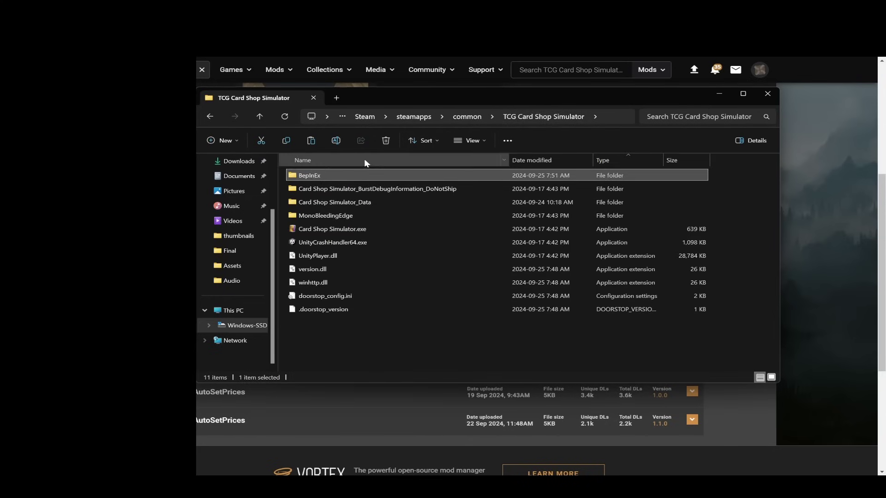
pyautogui.doubleClick(308, 175)
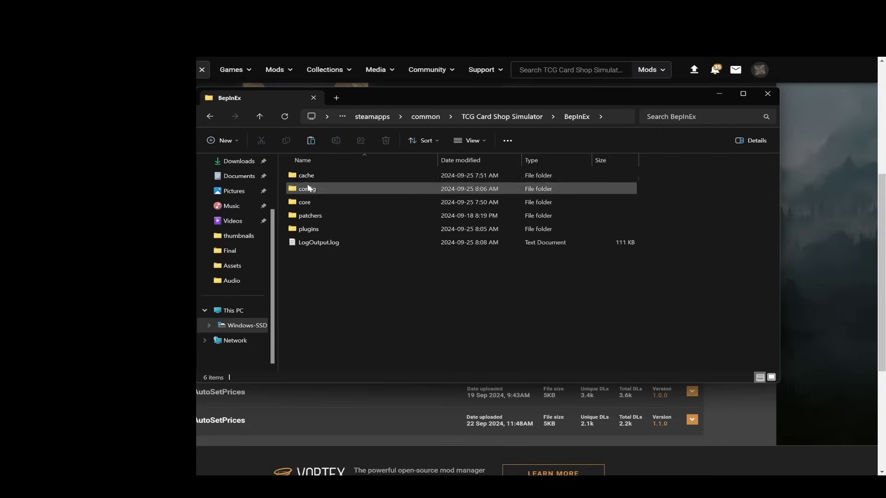
pyautogui.click(311, 230)
pyautogui.doubleClick(311, 230)
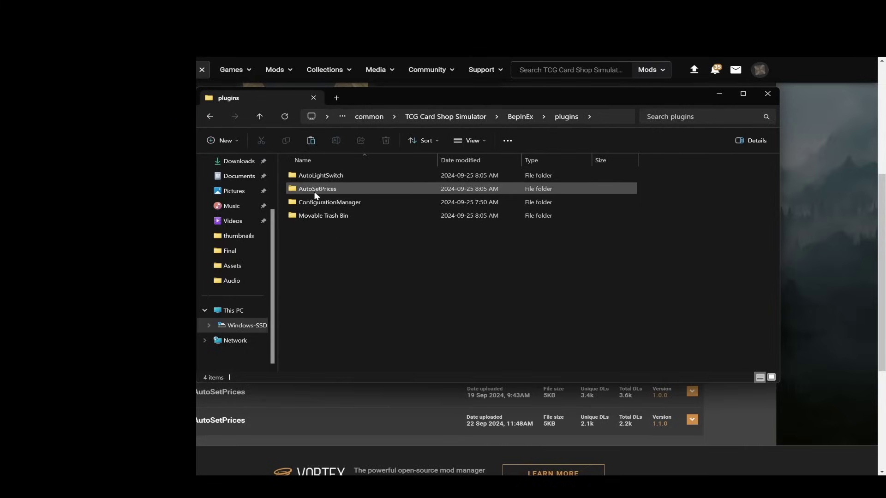
pyautogui.doubleClick(316, 190)
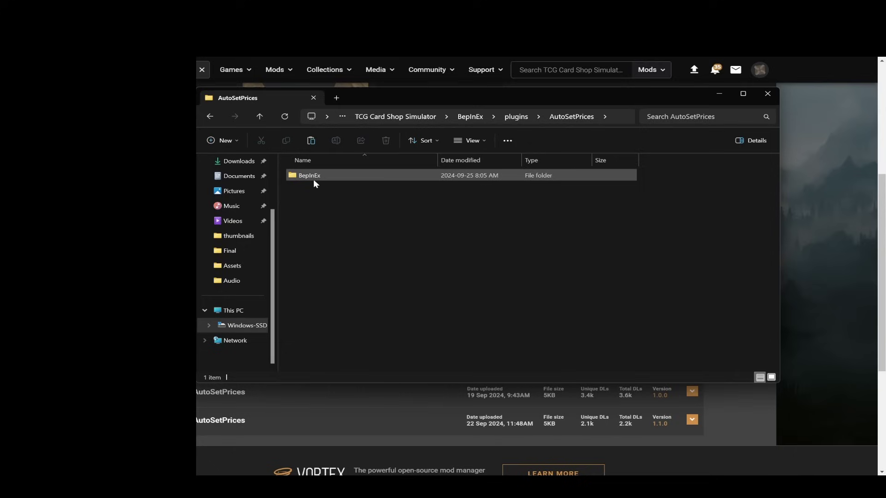
pyautogui.click(505, 119)
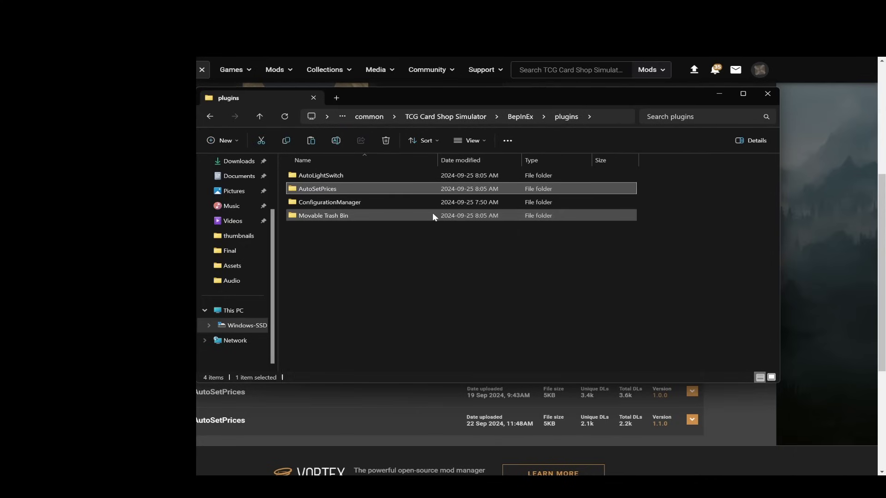
# - Switch back to the browser and check the posts and description of the Auto Set Prices mod
pyautogui.click(397, 260)
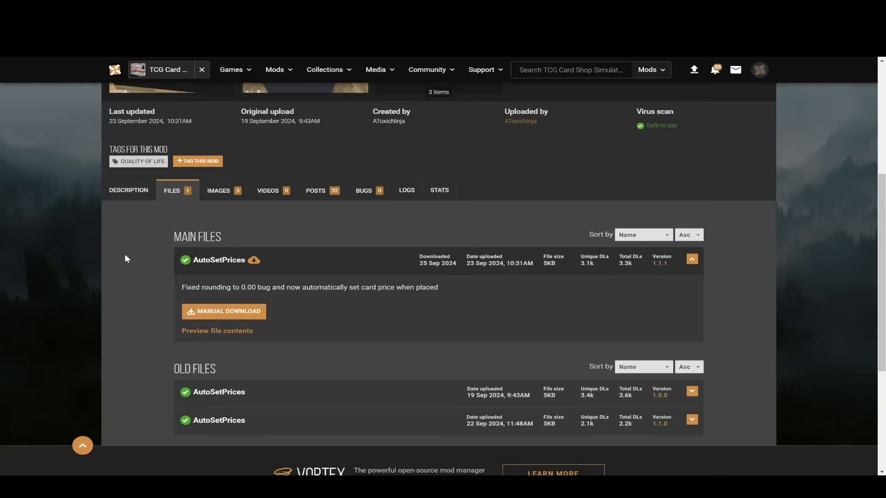
pyautogui.click(317, 192)
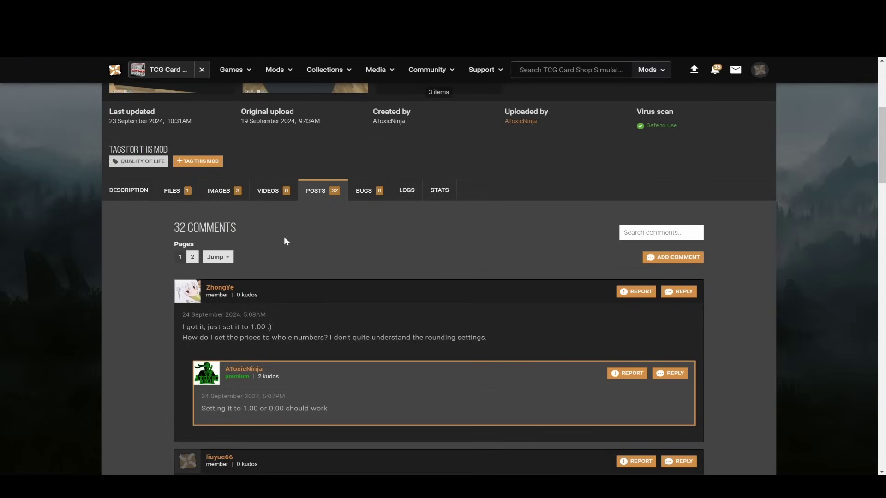
pyautogui.click(196, 194)
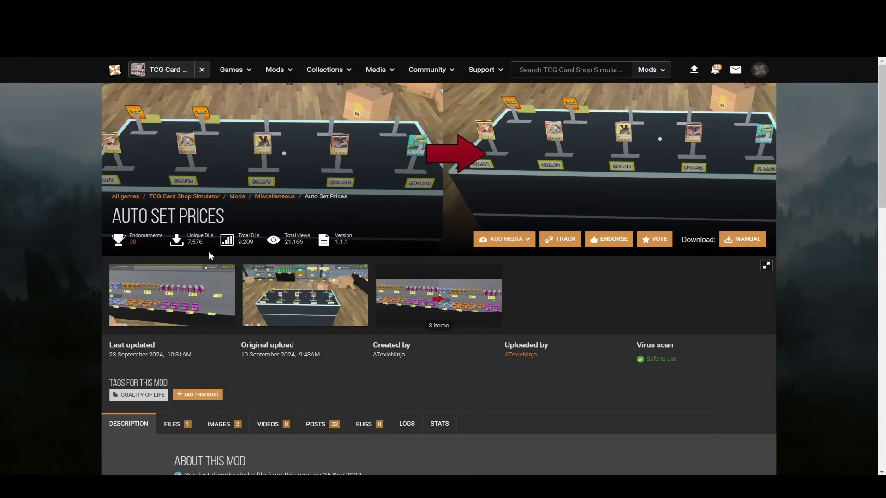
pyautogui.scroll(-1, 282, 293)
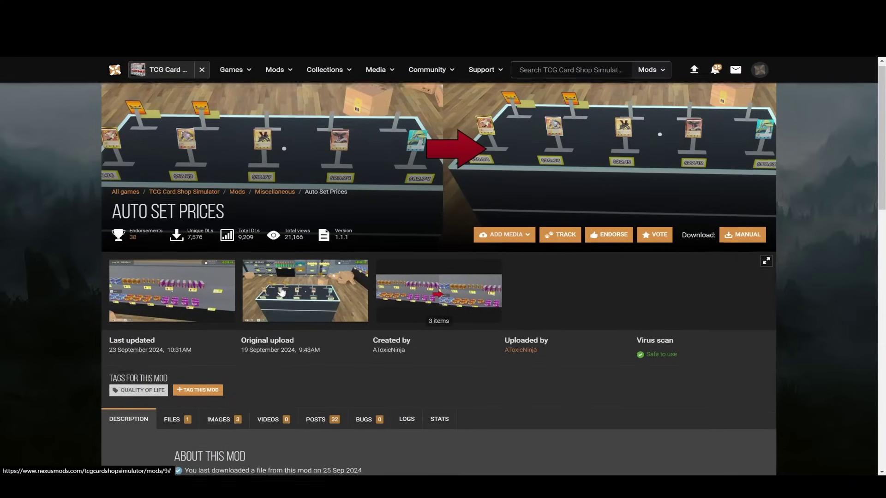
# - Return to the TCG Card Shop Simulator mod list and look through the remaining mods, including page 2
pyautogui.click(10, 29)
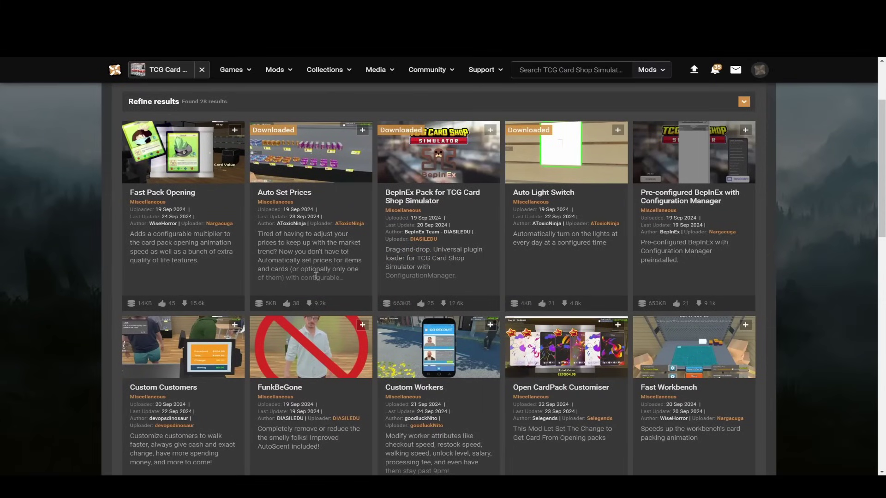
pyautogui.scroll(-7, 316, 276)
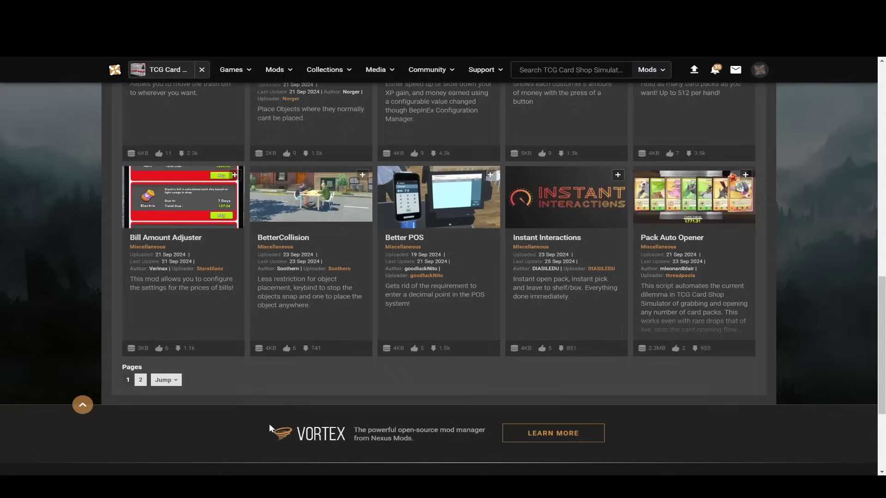
pyautogui.scroll(-2, 271, 428)
pyautogui.click(140, 310)
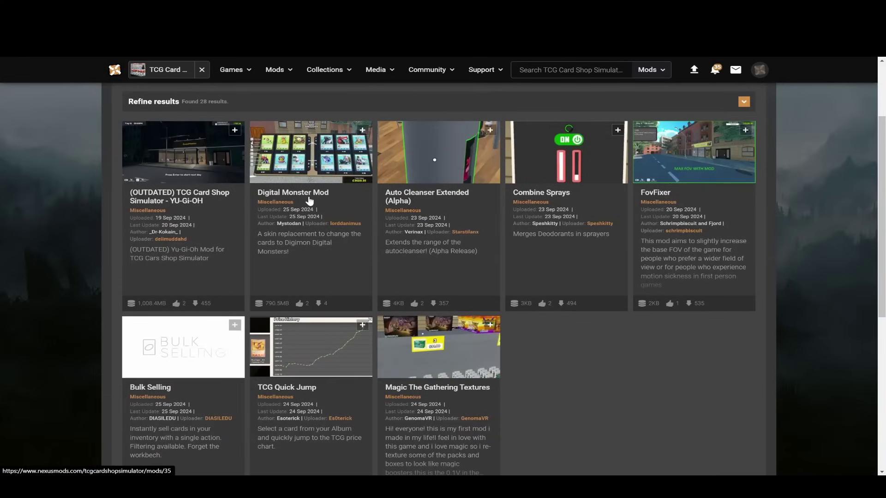
pyautogui.scroll(-1, 347, 267)
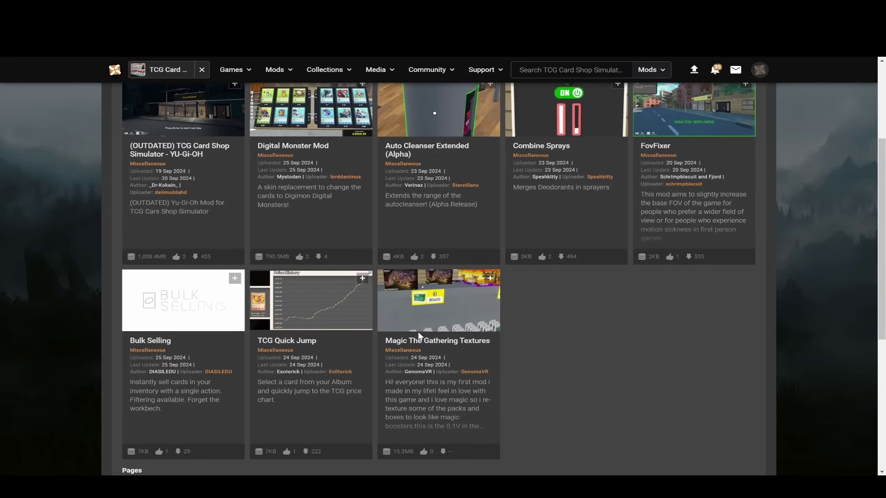
pyautogui.scroll(1, 440, 342)
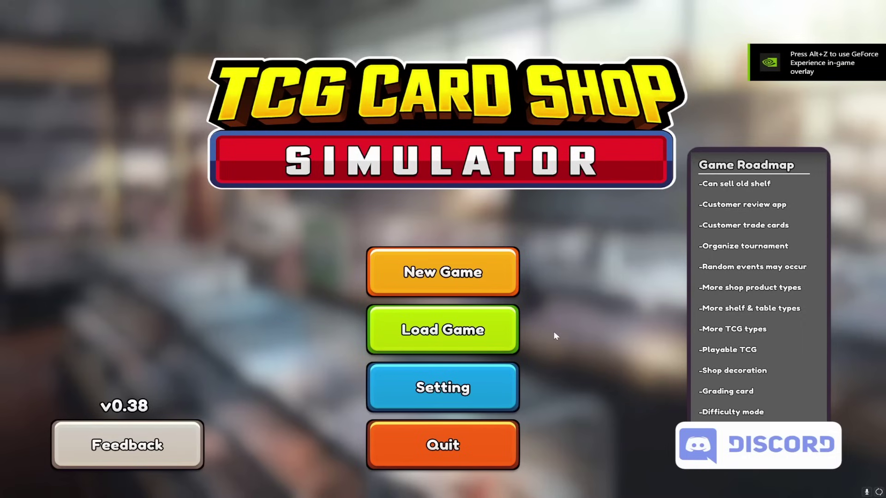
pyautogui.click(513, 330)
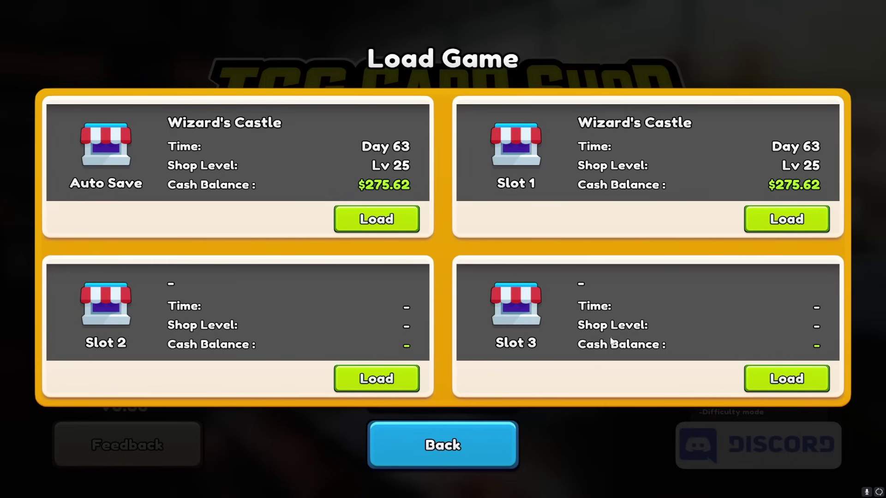
pyautogui.click(362, 220)
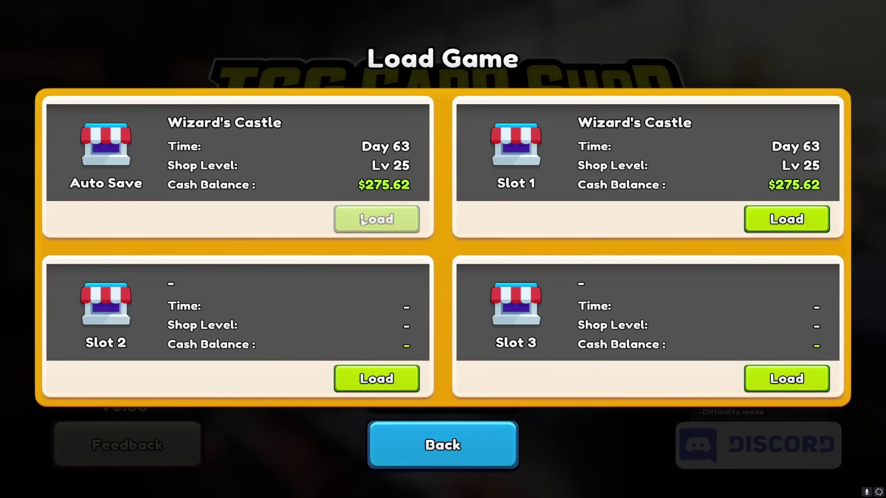
pyautogui.click(510, 432)
pyautogui.click(400, 267)
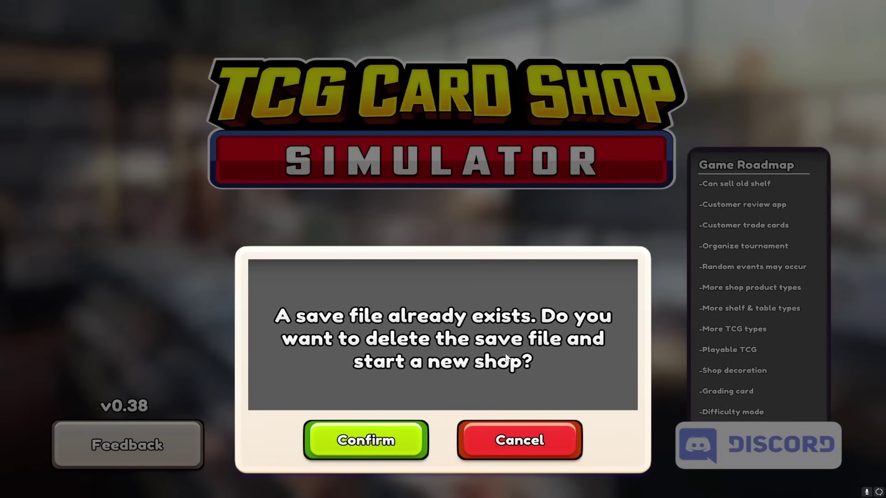
pyautogui.click(521, 439)
# - Load the Auto Save of Wizard's Castle in TCG Card Shop Simulator and walk up to the storefront
pyautogui.click(450, 311)
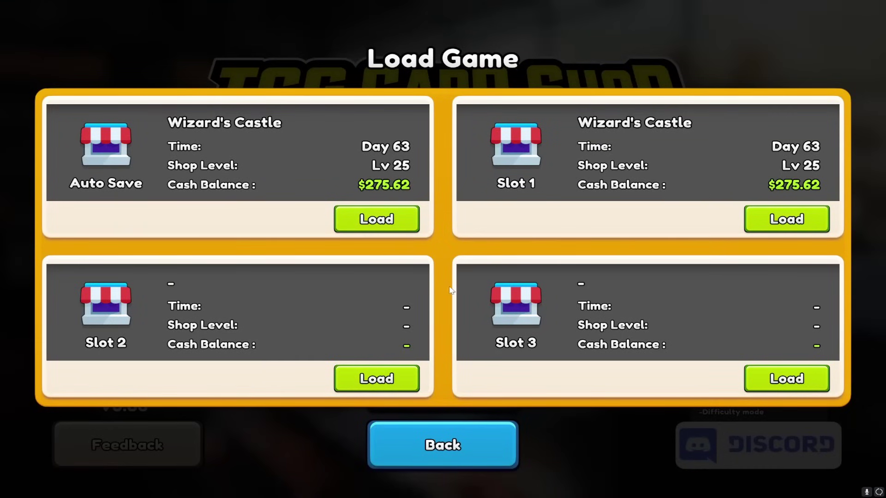
pyautogui.click(383, 217)
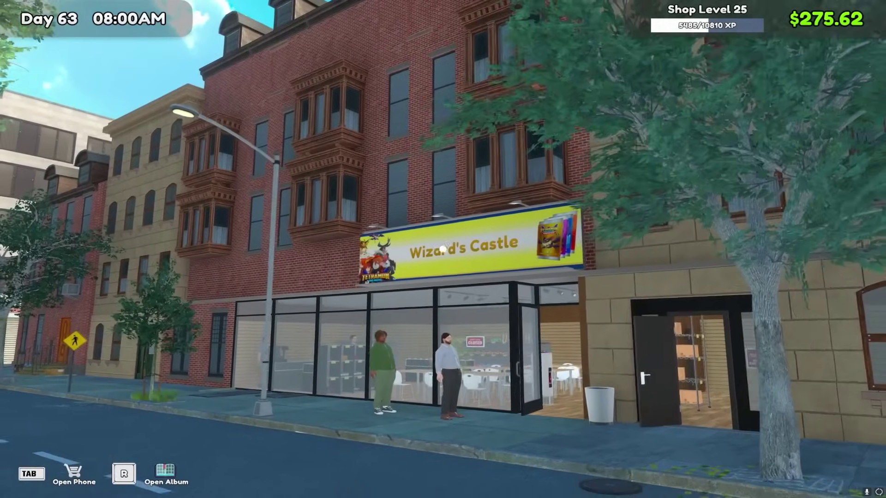
pyautogui.press('w')
pyautogui.press('w')
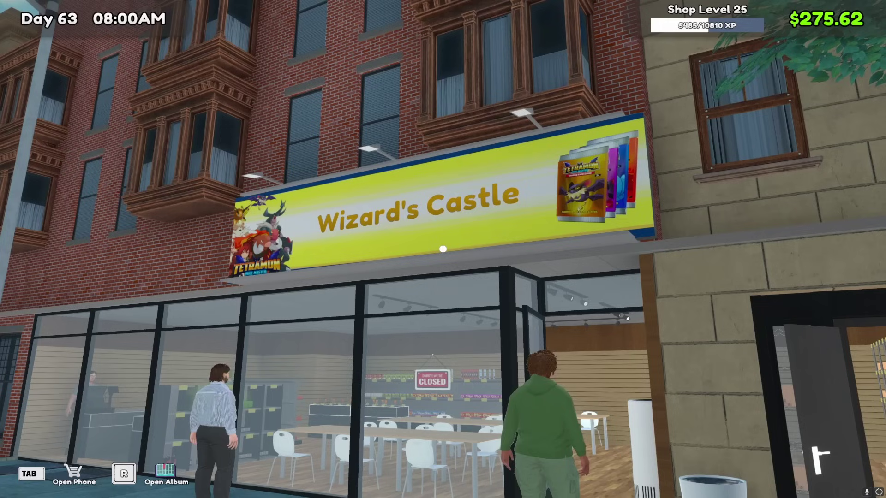
pyautogui.press('w')
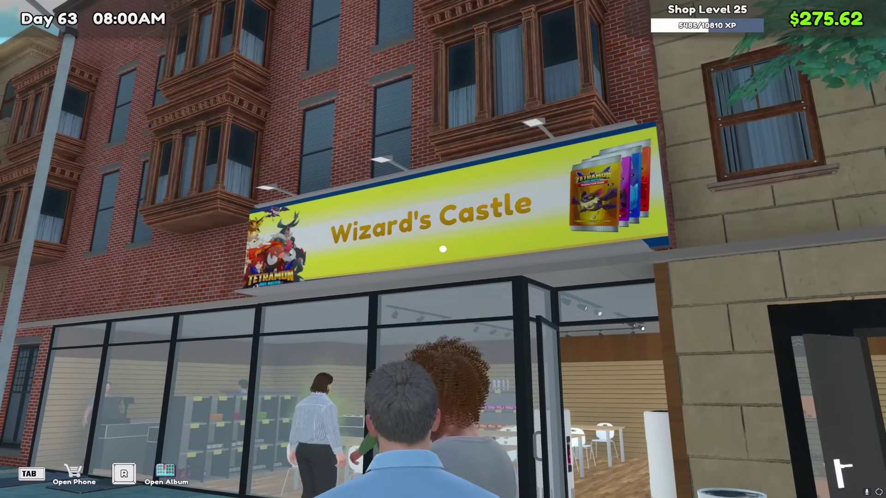
pyautogui.press('w')
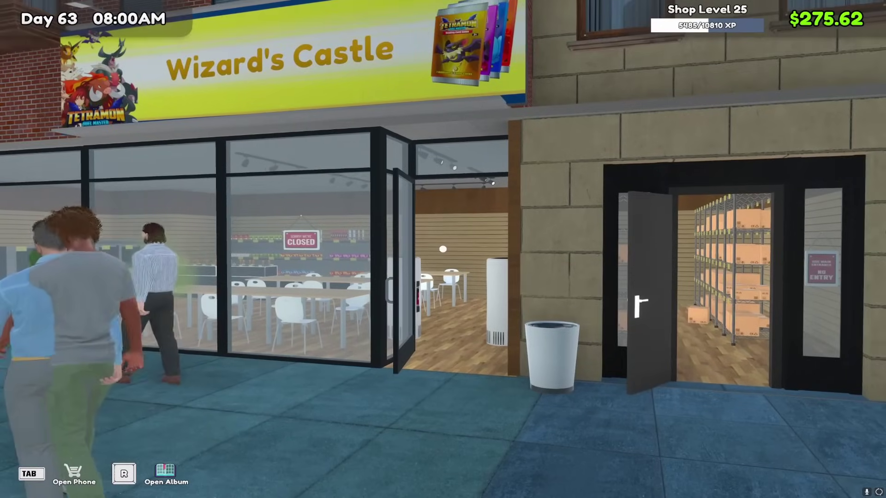
pyautogui.press('s')
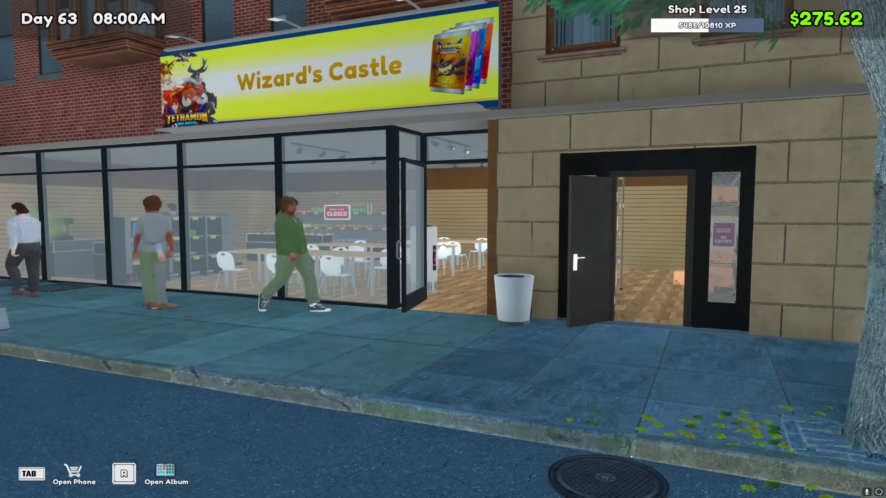
# - Open the in-game plugin settings window, hide the normal settings and expand the BepInEx 5.4.23.2 entry
pyautogui.press('F1')
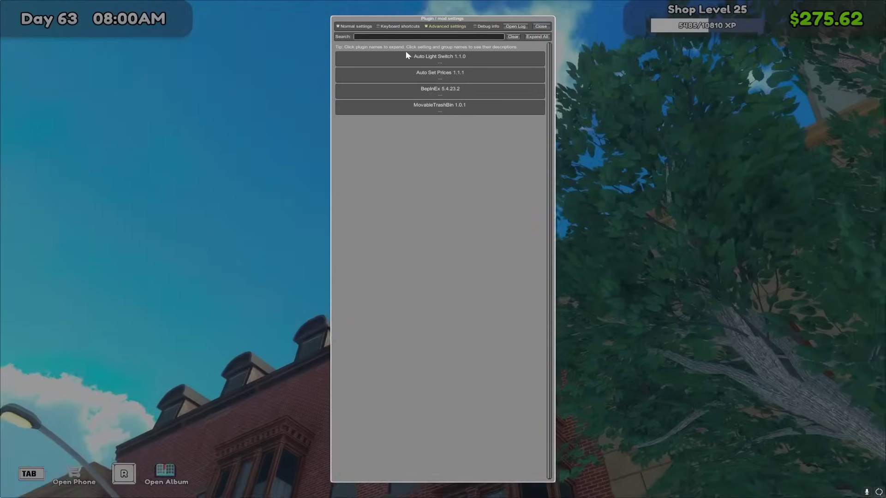
pyautogui.click(361, 26)
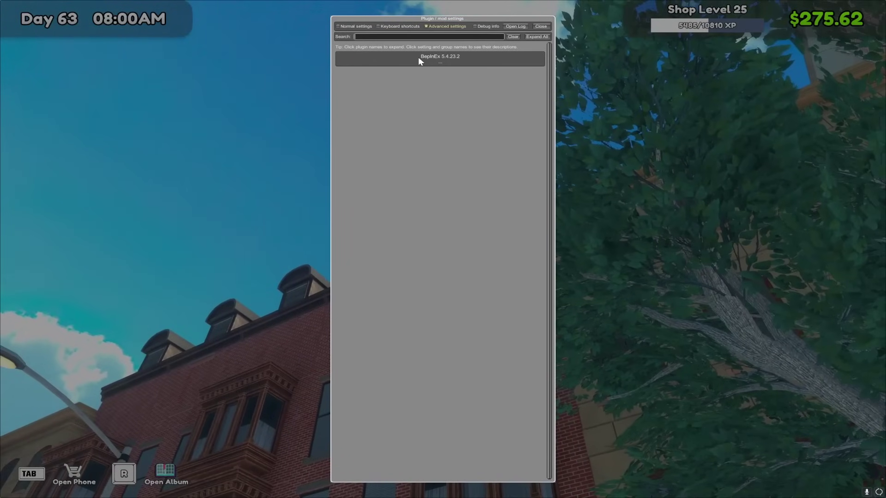
pyautogui.click(419, 58)
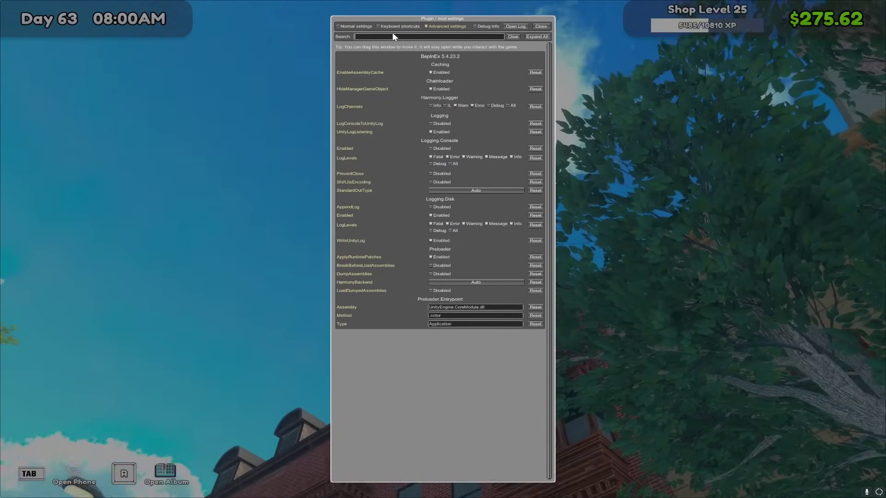
# - Show the normal settings again and expand the Auto Light Switch plugin's options
pyautogui.click(358, 27)
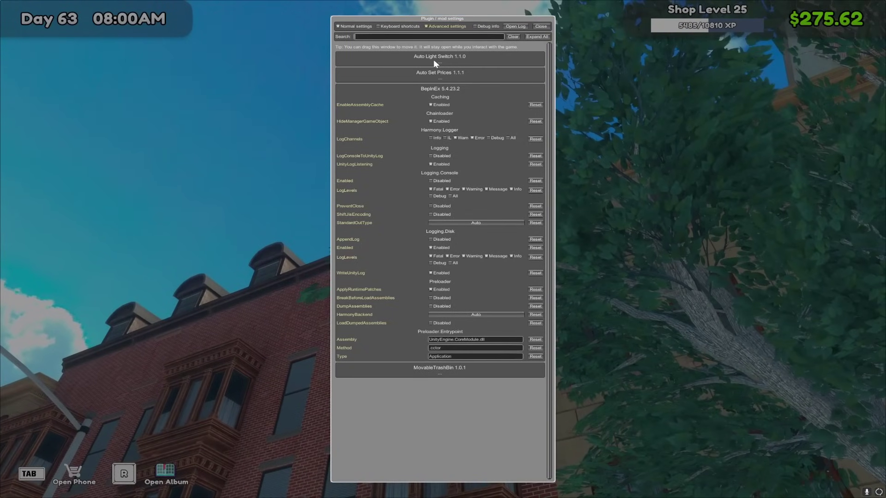
pyautogui.click(434, 60)
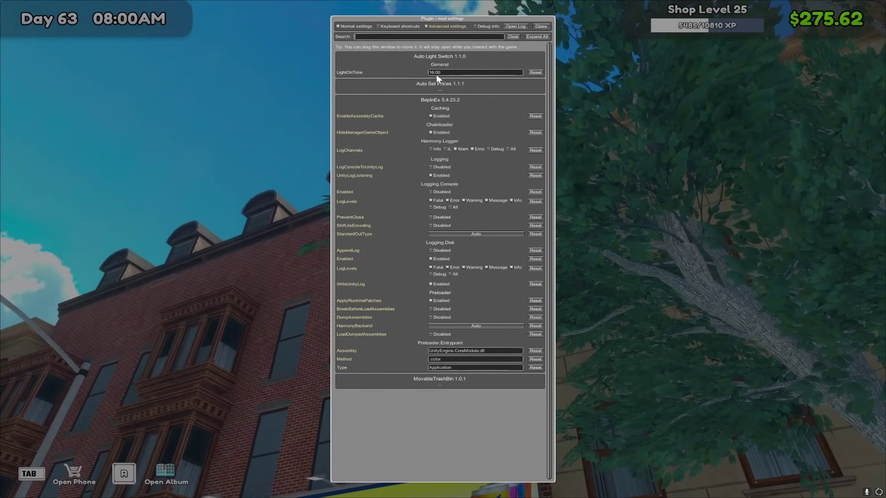
# - Set the Auto Light Switch plugin's LightOnTime to 16:30
pyautogui.click(446, 71)
pyautogui.press('BackSpace')
pyautogui.press('BackSpace')
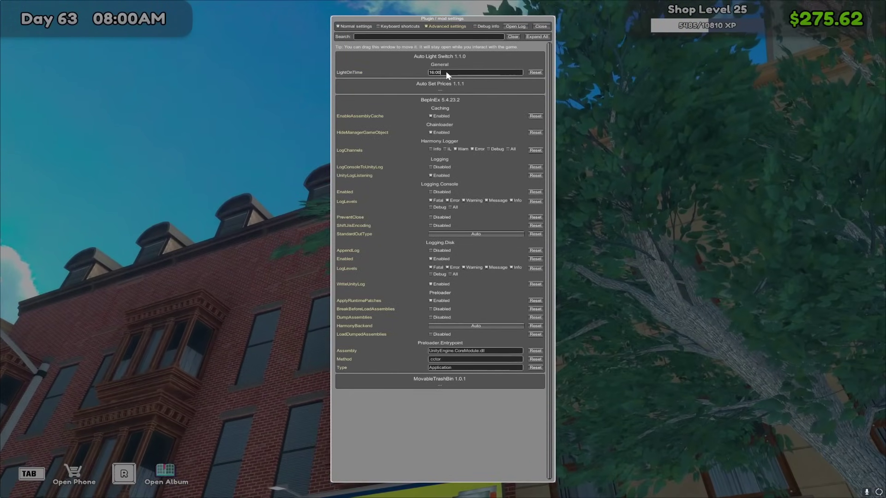
pyautogui.write('30')
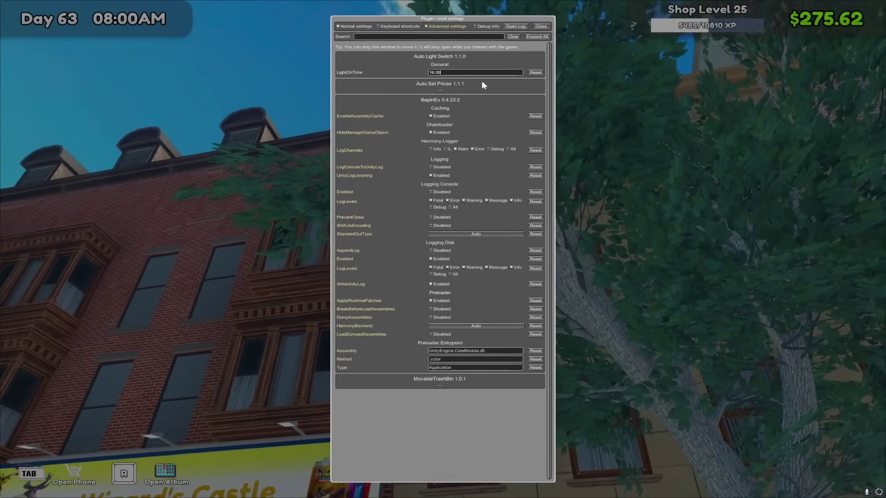
# - Expand the Auto Set Prices 1.1.1 plugin to review its markup and rounding options, and close the plugin settings window
pyautogui.click(482, 83)
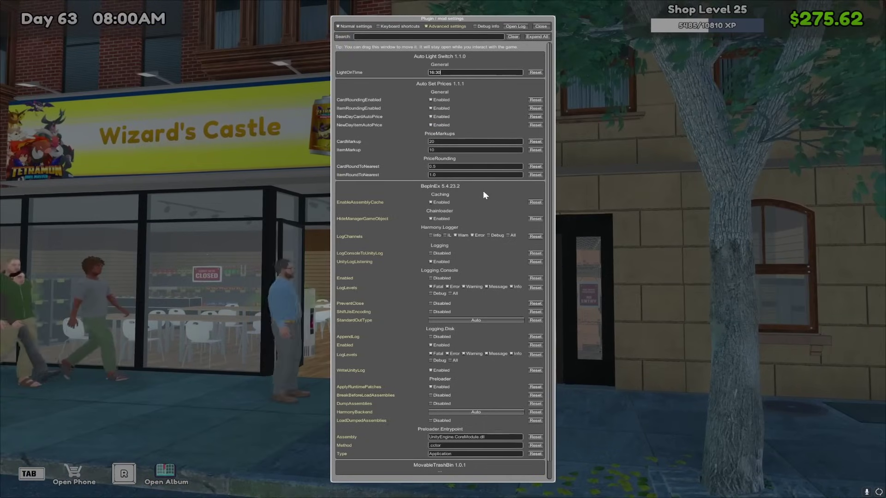
pyautogui.press('Tab')
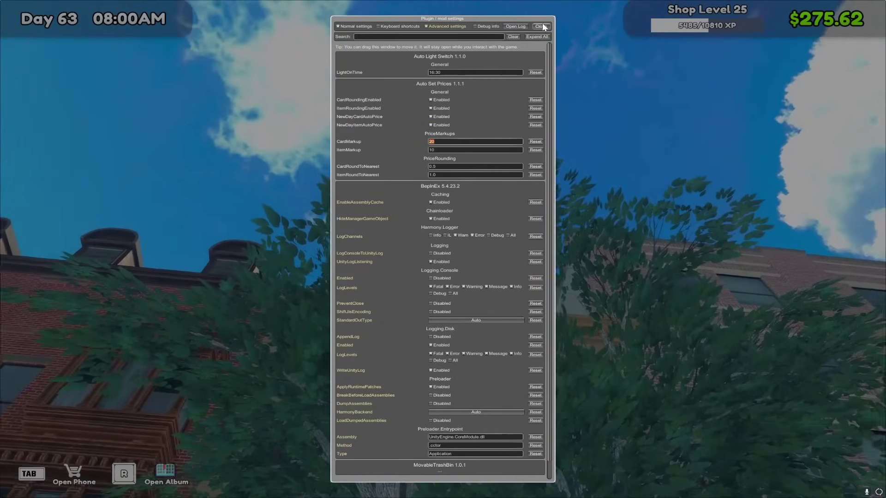
pyautogui.click(541, 25)
# - Move the trash bin from outside the shop entrance to the inside wall beside the black storage room door
pyautogui.press('w')
pyautogui.press('w')
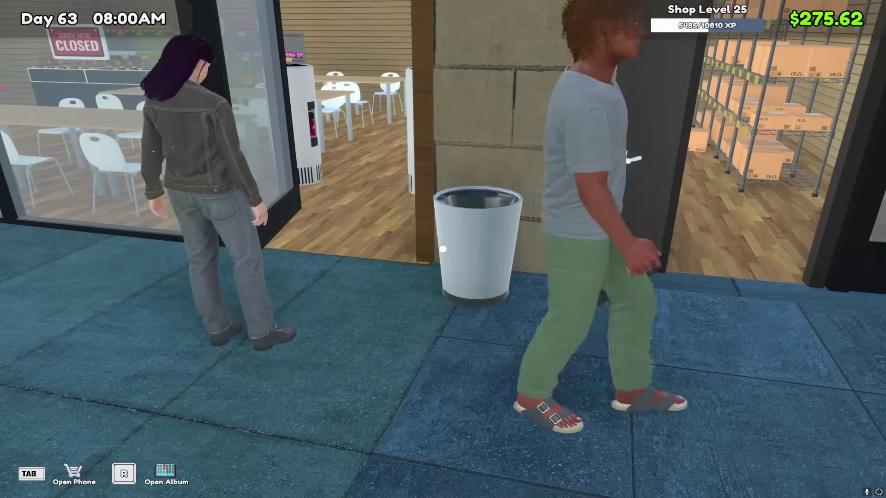
pyautogui.press('w')
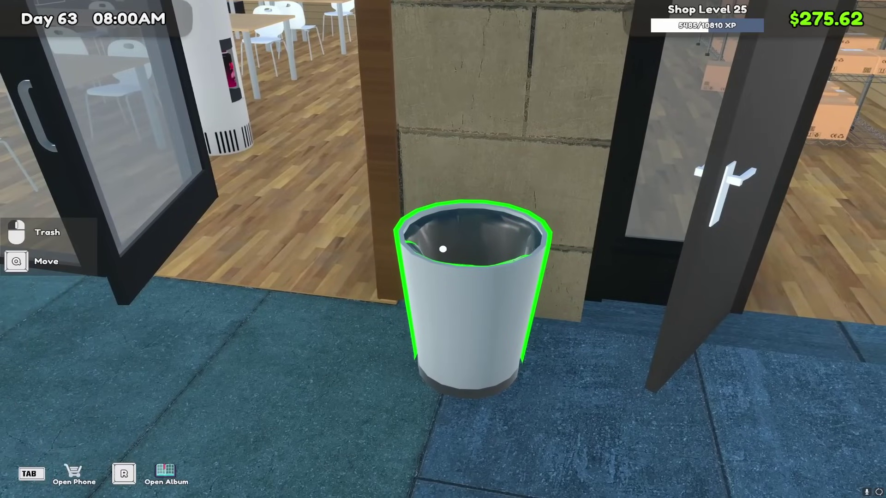
pyautogui.press('s')
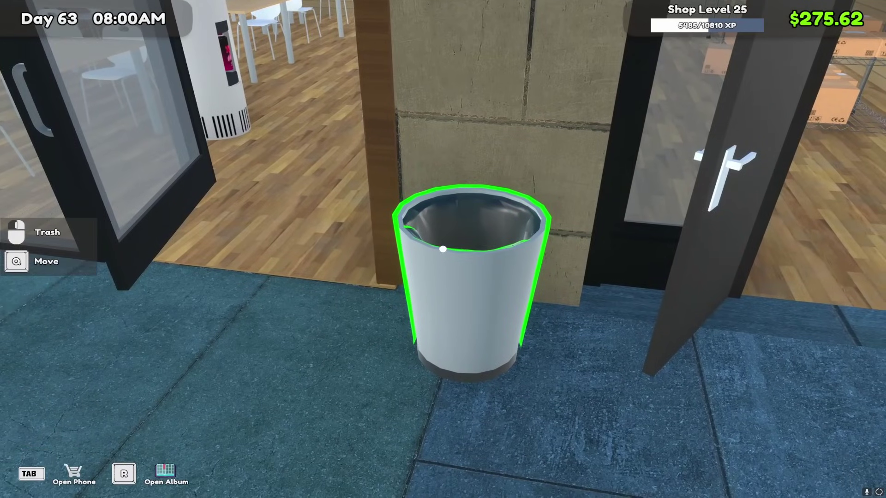
pyautogui.press('w')
pyautogui.press('q')
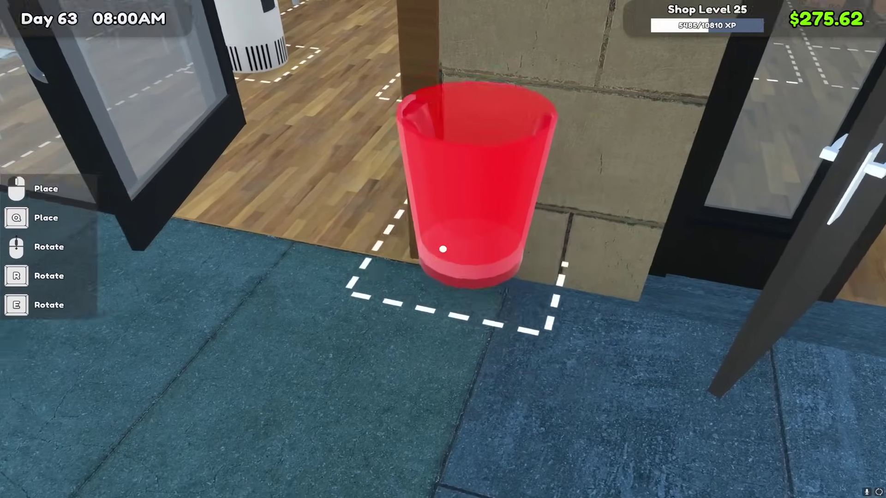
pyautogui.press('w')
pyautogui.press('w')
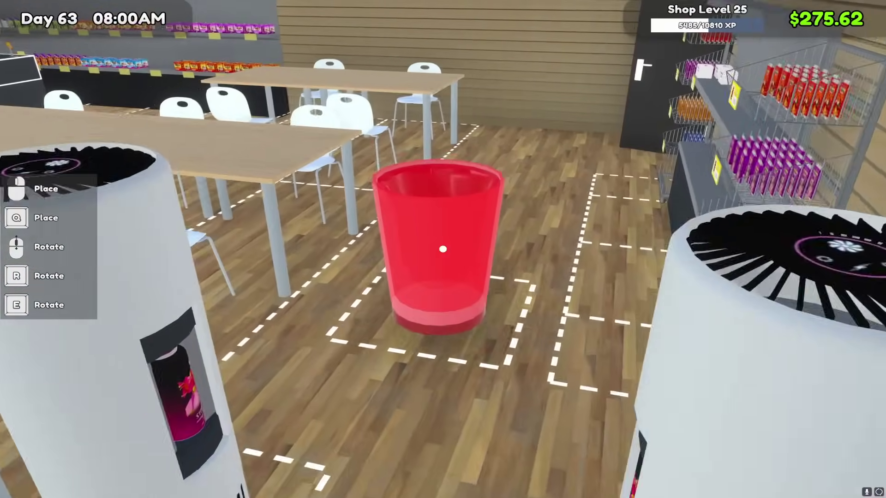
pyautogui.press('d')
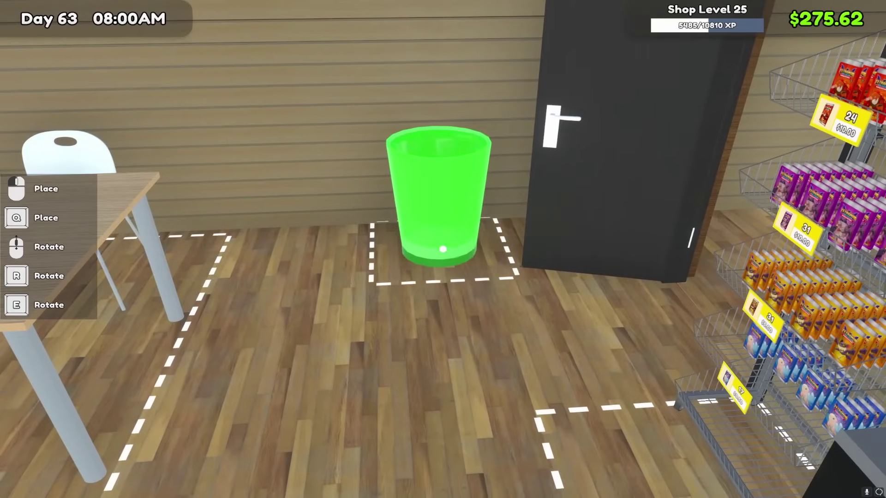
pyautogui.click(443, 249)
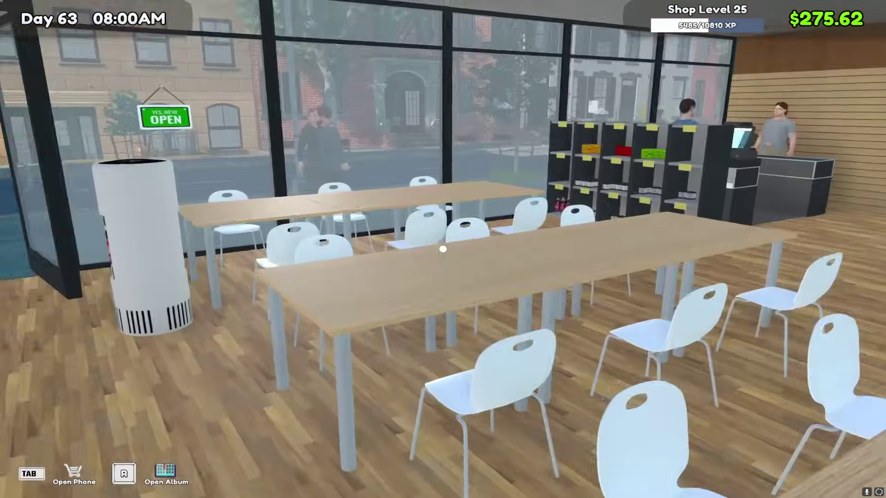
pyautogui.press('w')
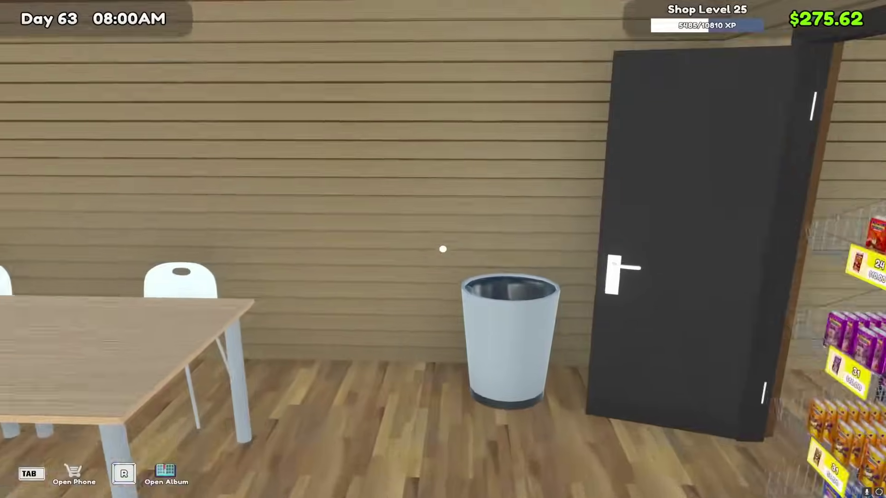
pyautogui.press('w')
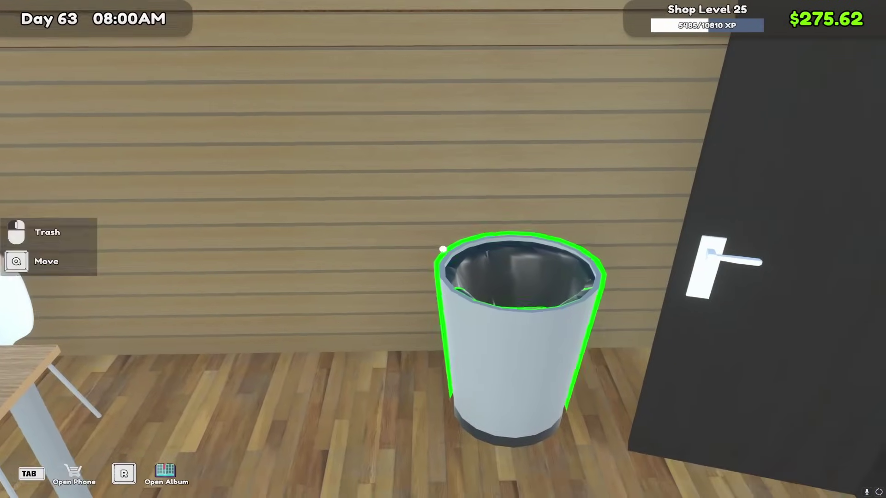
# - Put the horned blue-green dragon card from page 1 of the album on the empty front stand of the card display table
pyautogui.press('w')
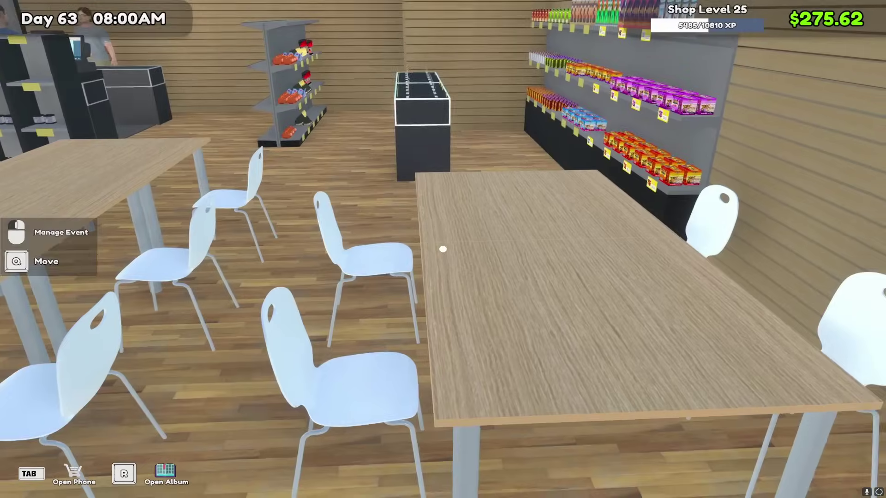
pyautogui.press('w')
pyautogui.press('w')
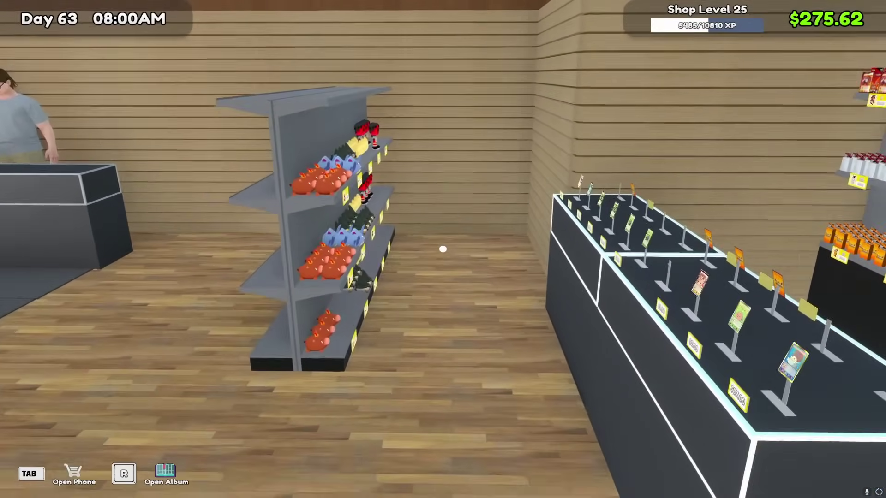
pyautogui.press('d')
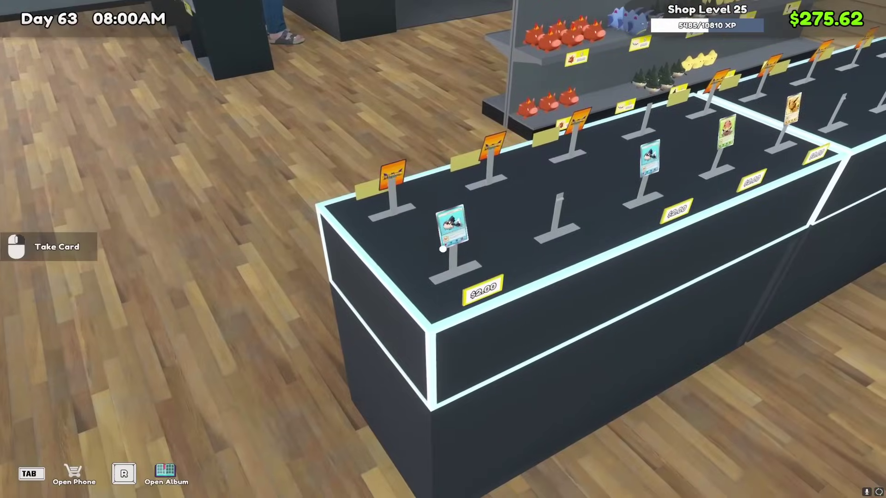
pyautogui.click(443, 249)
pyautogui.press('w')
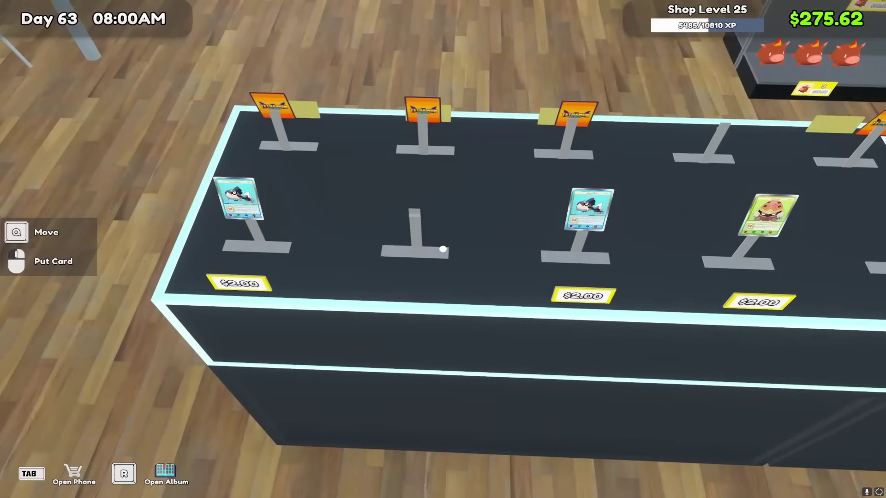
pyautogui.press('r')
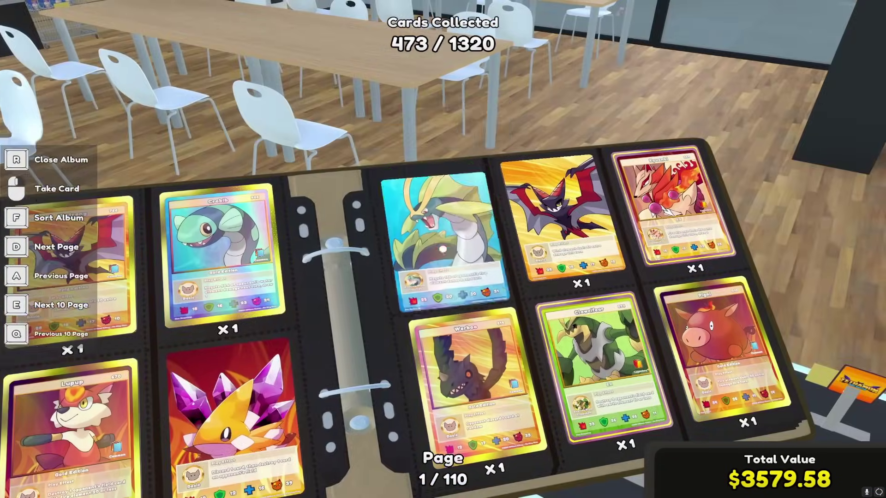
pyautogui.click(442, 249)
pyautogui.press('r')
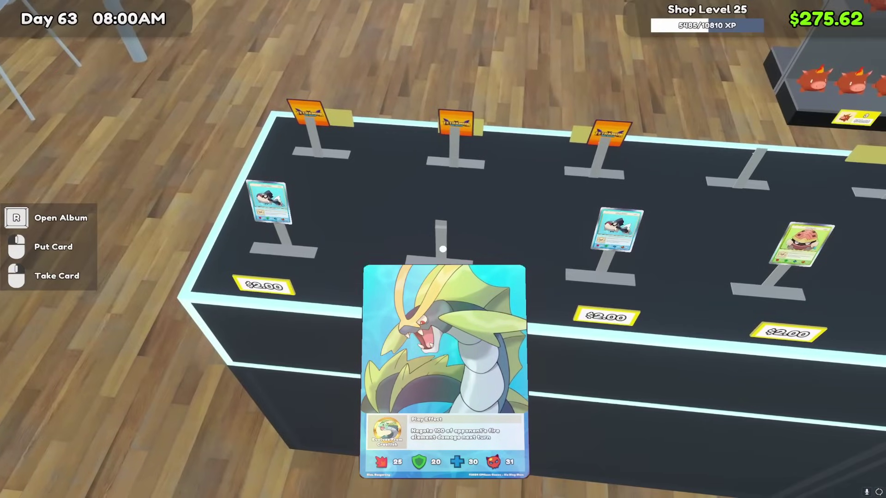
pyautogui.click(443, 249)
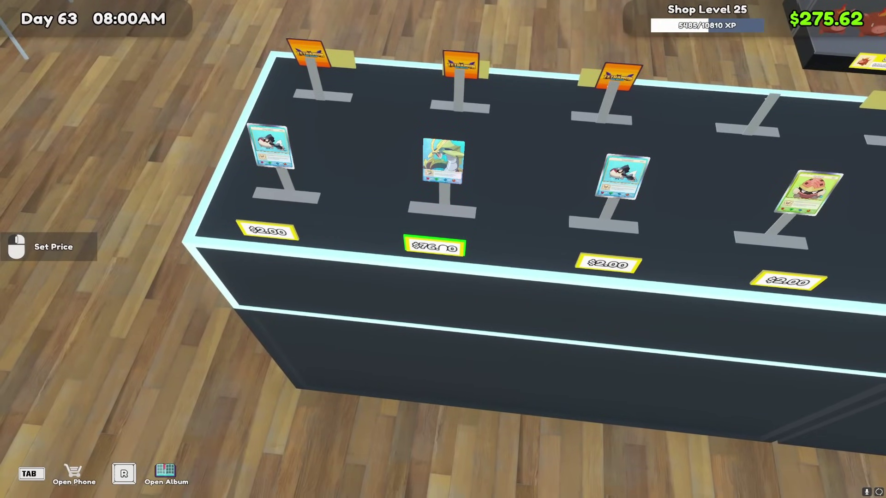
# - Try to reprice the dragon card at the market price plus 10% twice, rounded to $77.00
pyautogui.click(443, 249)
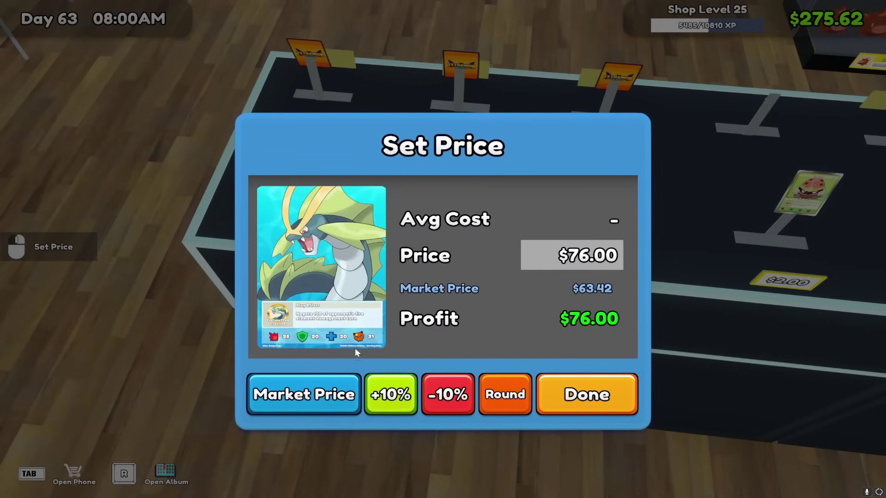
pyautogui.click(318, 391)
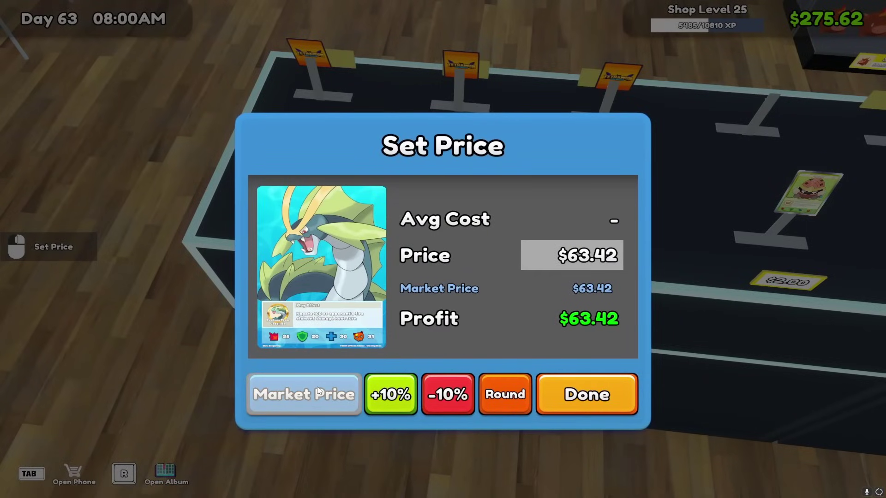
pyautogui.click(385, 398)
pyautogui.click(386, 397)
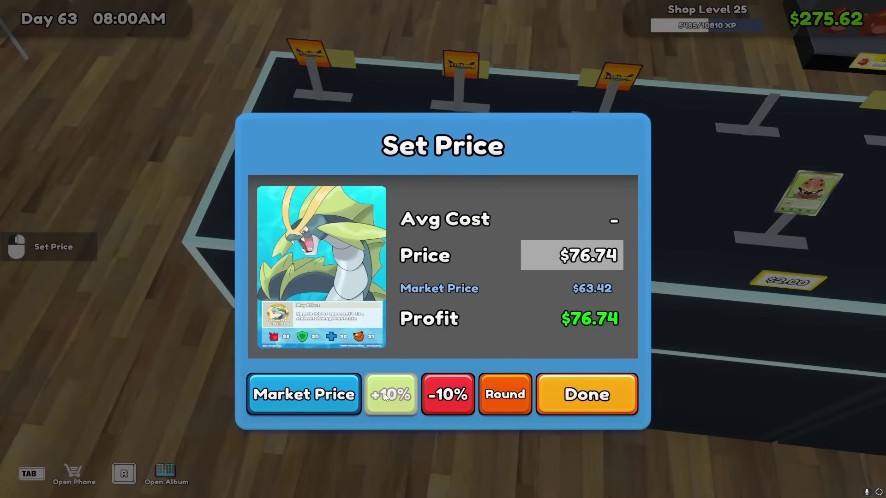
pyautogui.click(494, 395)
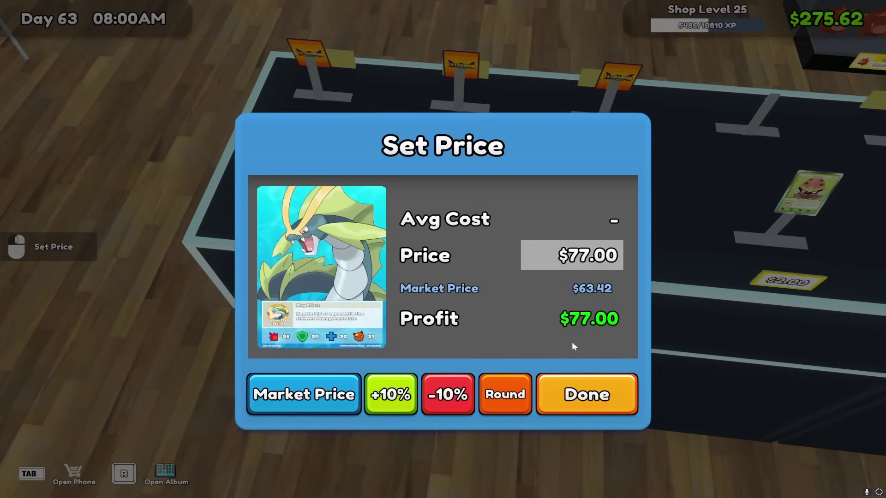
pyautogui.click(317, 400)
pyautogui.click(380, 400)
pyautogui.click(380, 400)
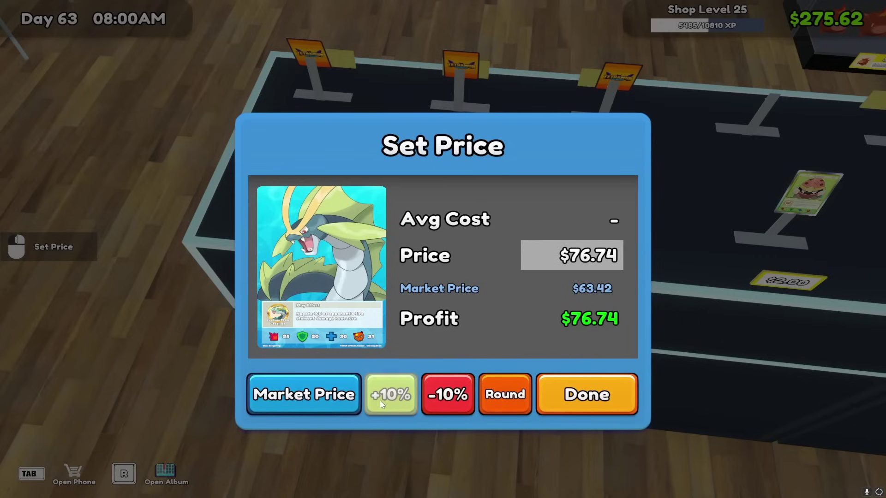
pyautogui.click(502, 403)
pyautogui.click(586, 394)
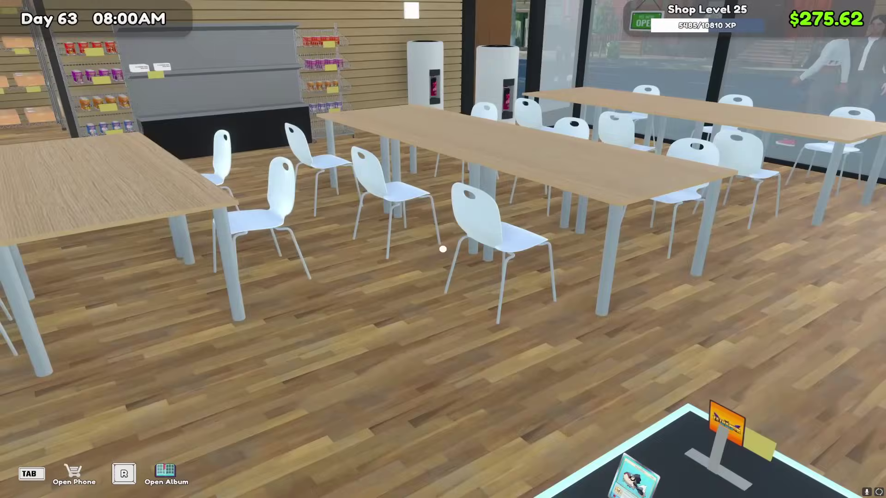
# - Walk around the sales floor to check the moved trash bin, the card prices, the stocked shelves and the checkout area
pyautogui.press('w')
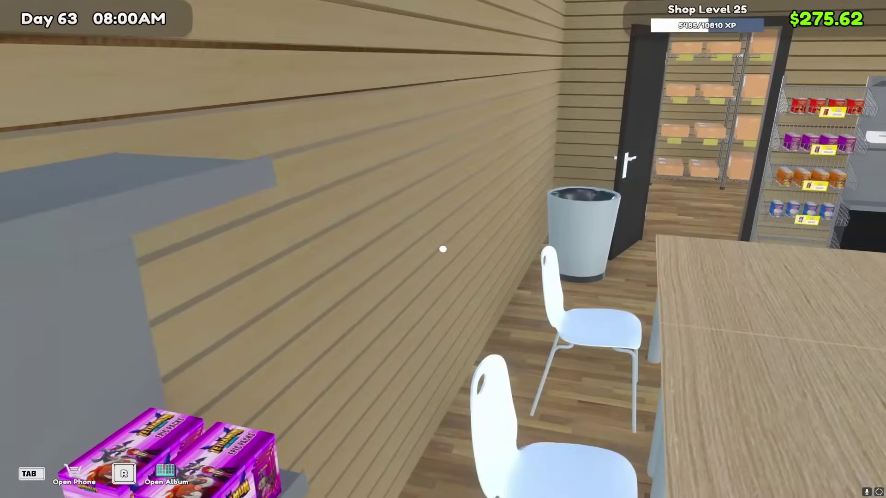
pyautogui.press('w')
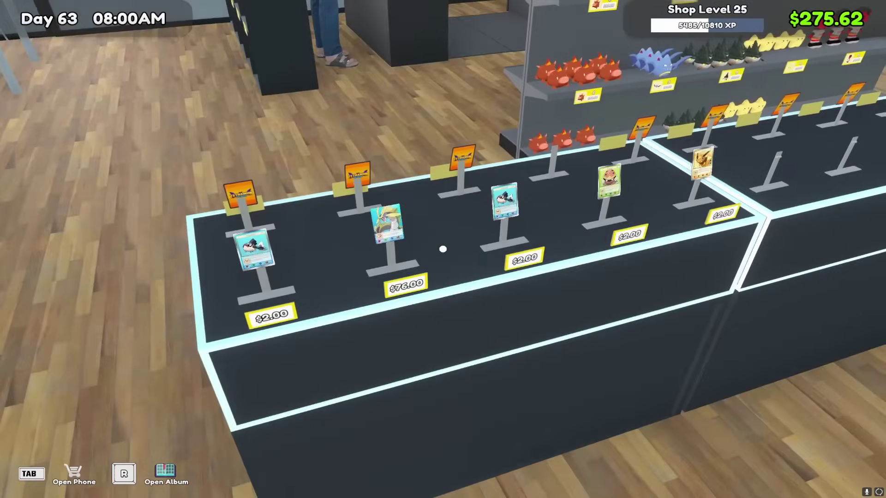
pyautogui.press('s')
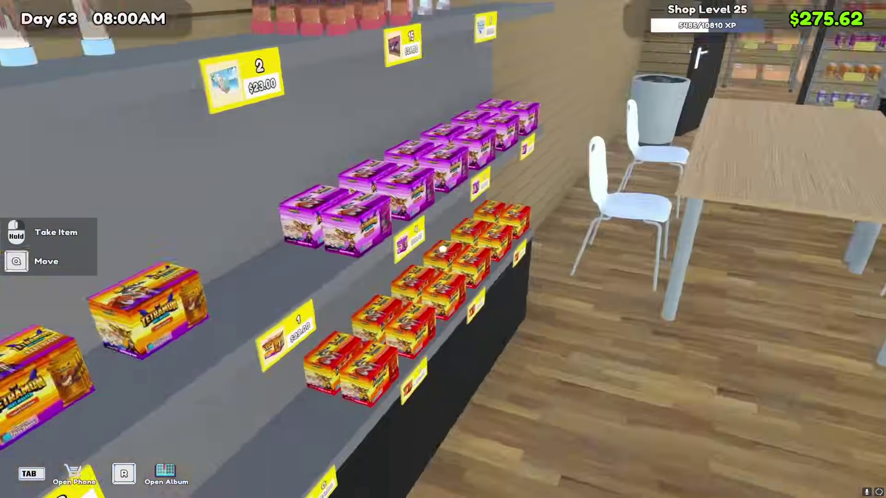
pyautogui.press('w')
pyautogui.press('w')
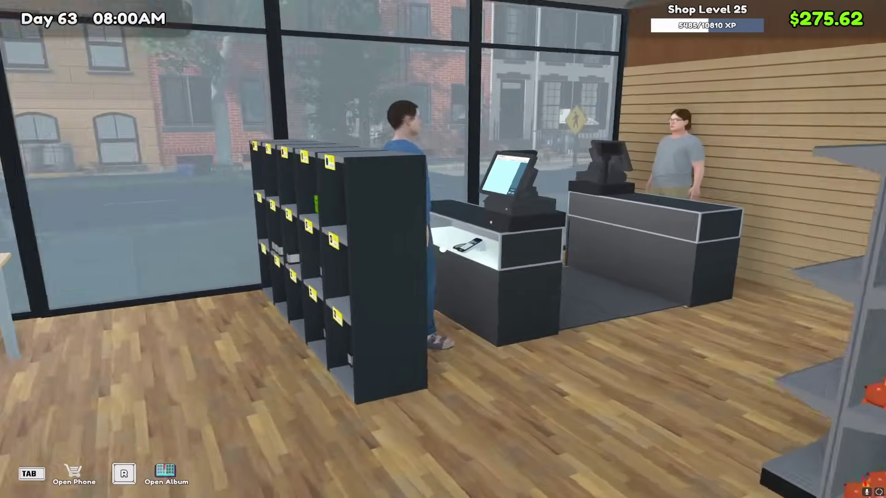
pyautogui.press('w')
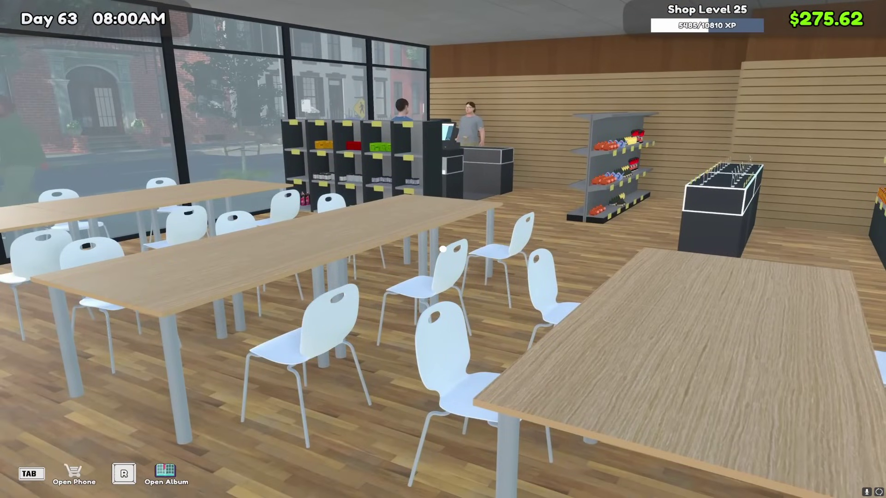
# - Walk through the storage room and outside to inspect the entry sign on its door
pyautogui.press('w')
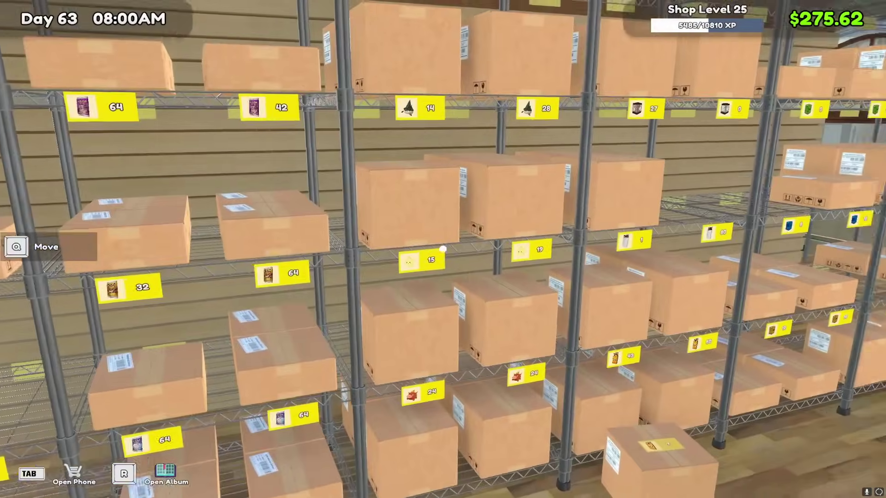
pyautogui.press('w')
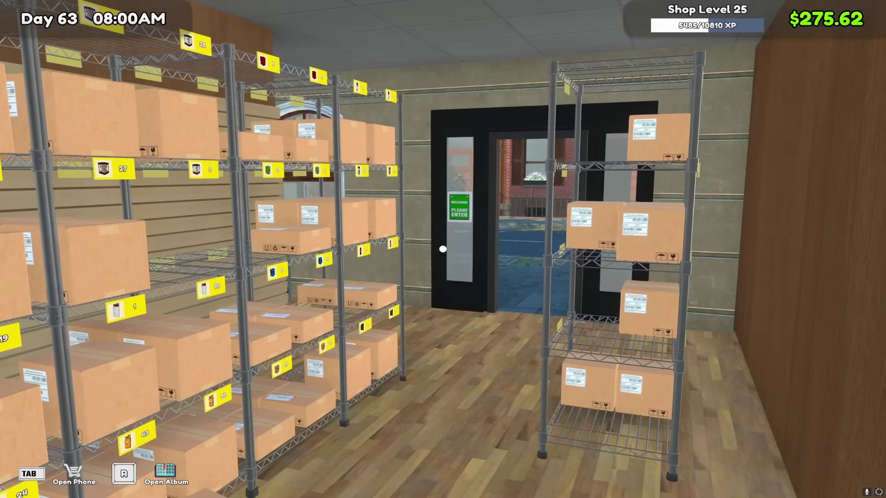
pyautogui.press('w')
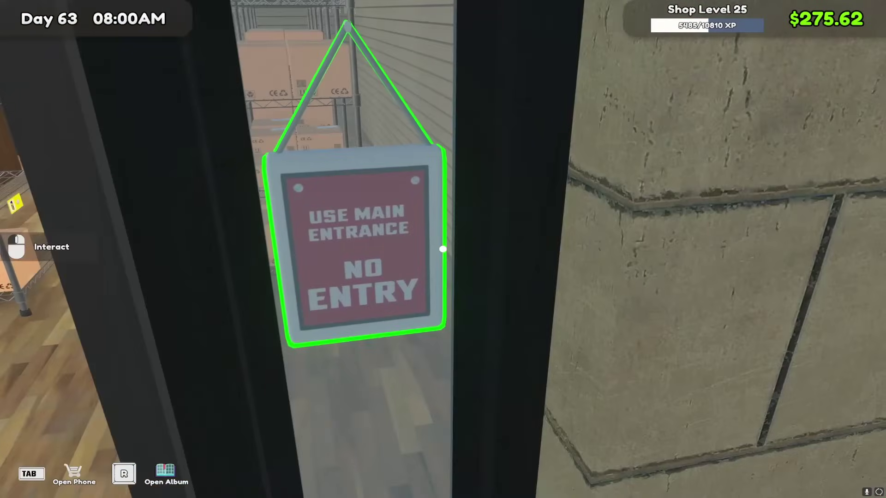
pyautogui.press('s')
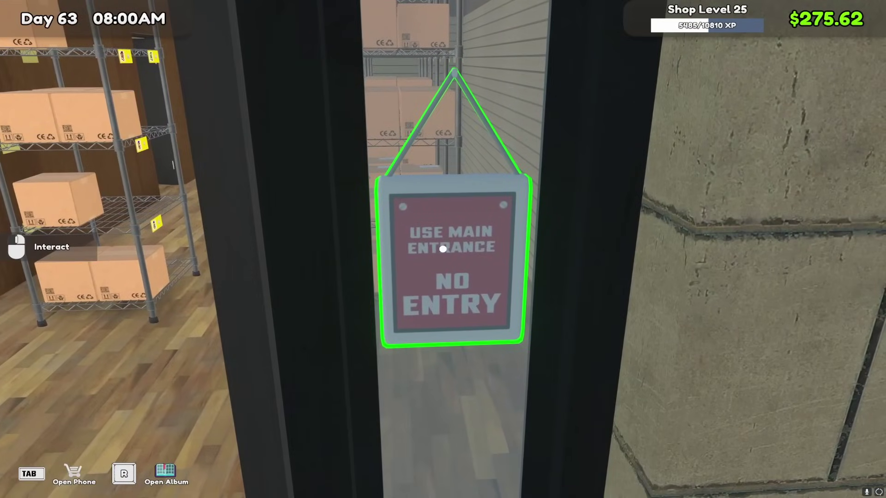
# - Flip the entry sign on the storage room's outside door to Welcome Please Enter and step back onto the sidewalk
pyautogui.press('s')
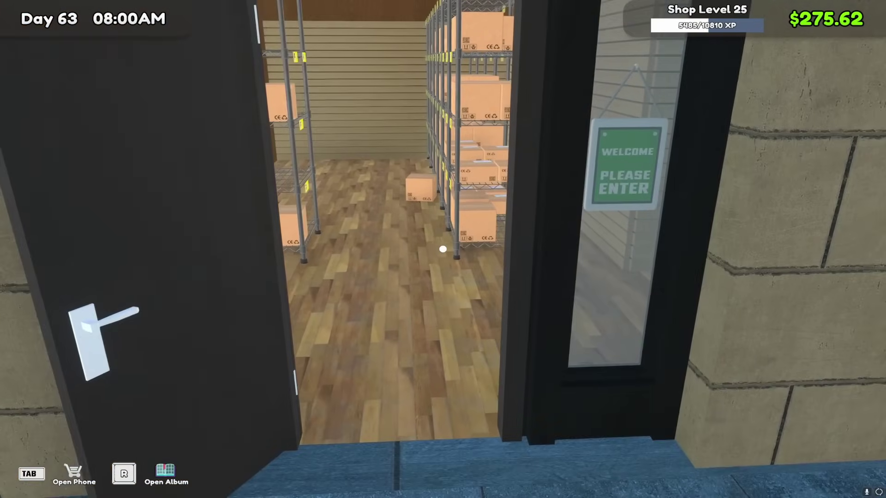
pyautogui.press('s')
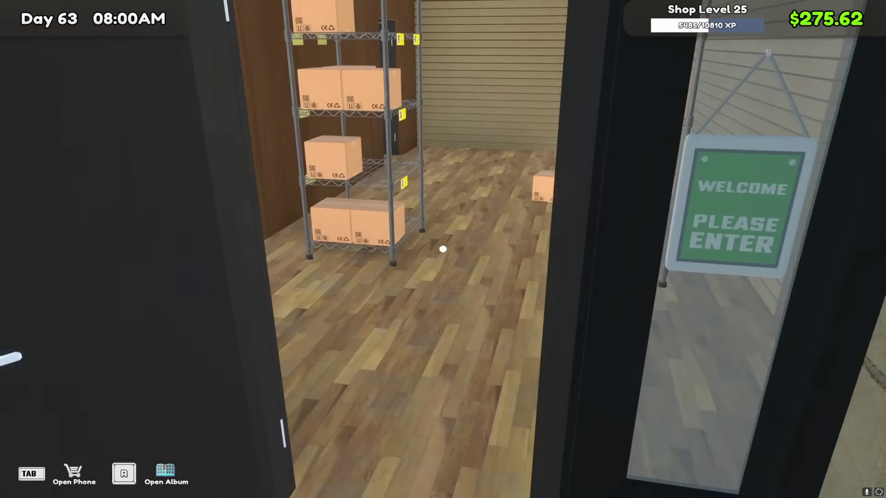
pyautogui.press('w')
pyautogui.press('s')
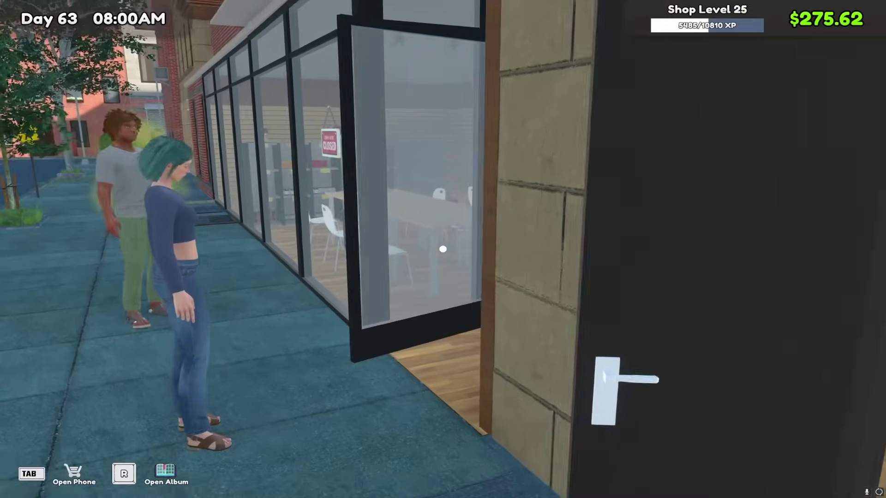
# - Return through the front entrance and walk around the sales floor to view the play tables, shelves, checkout counters and moved trash bin
pyautogui.press('w')
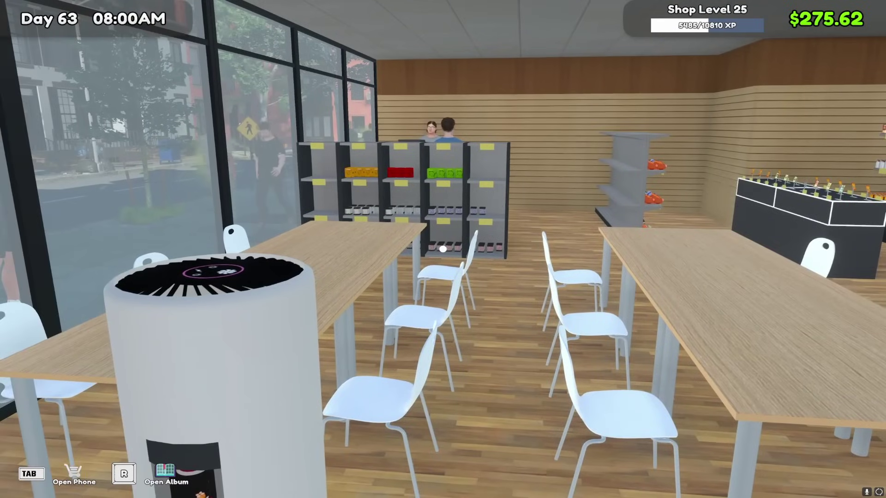
pyautogui.press('w')
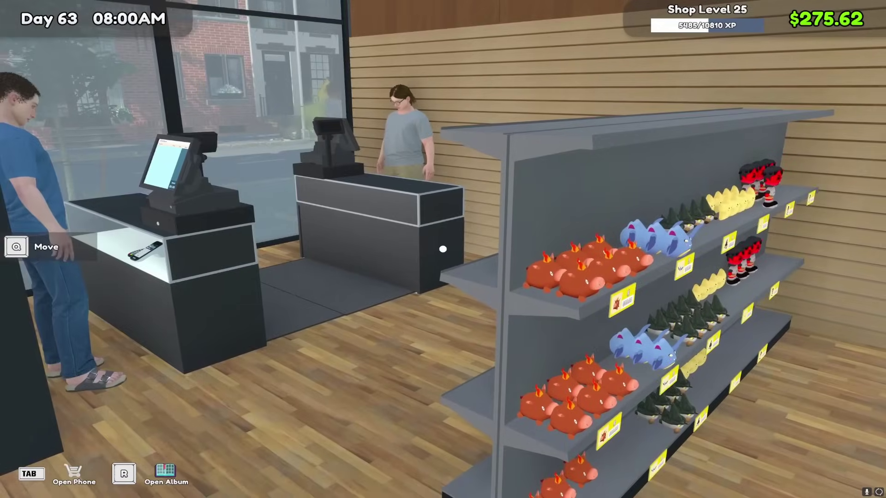
pyautogui.press('d')
pyautogui.press('s')
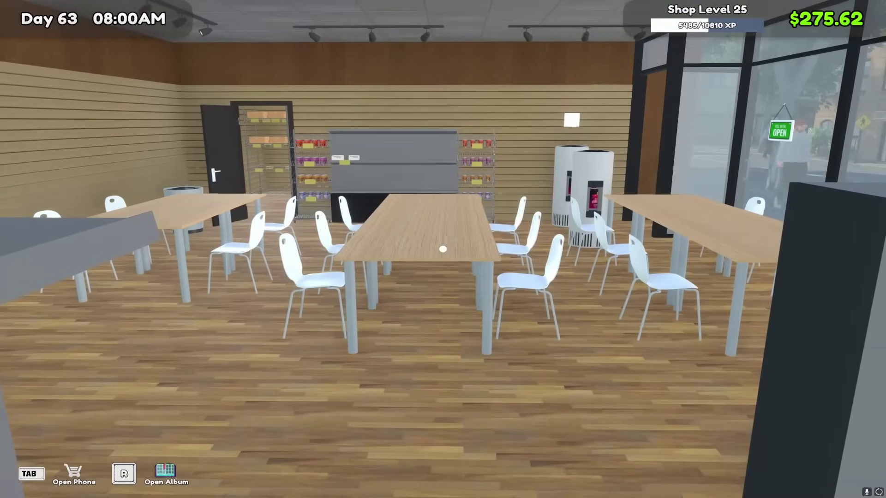
pyautogui.press('w')
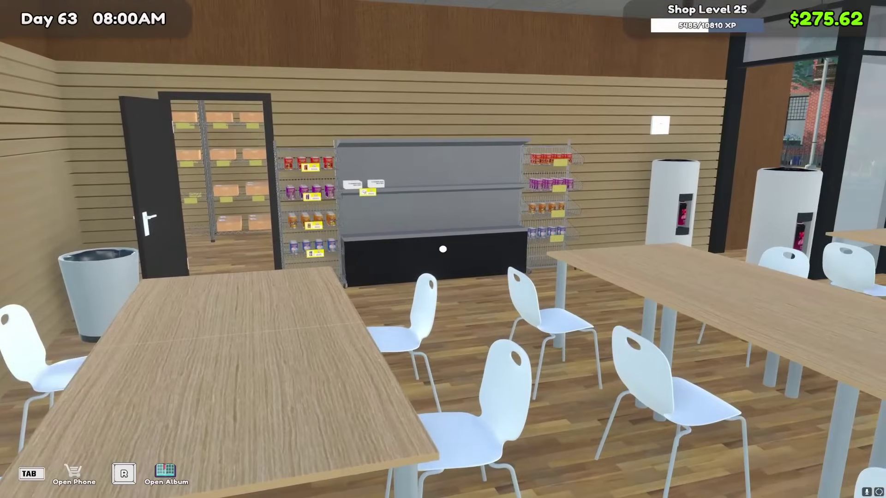
pyautogui.press('s')
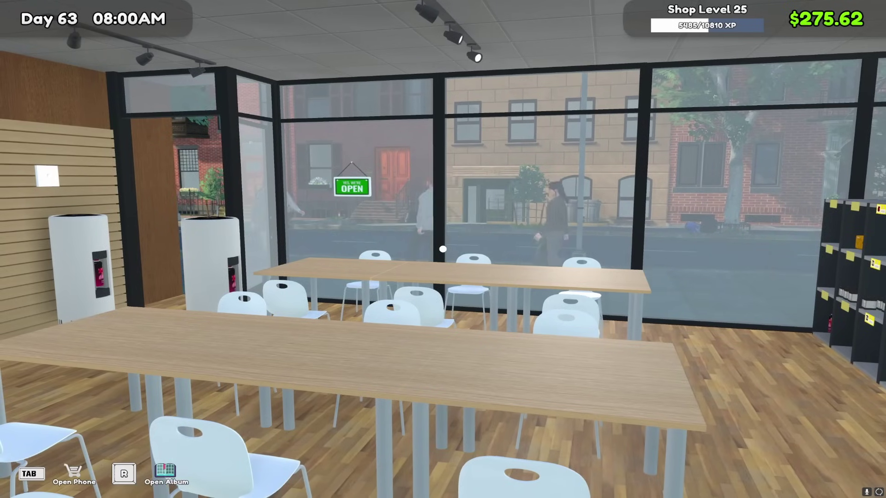
pyautogui.press('d')
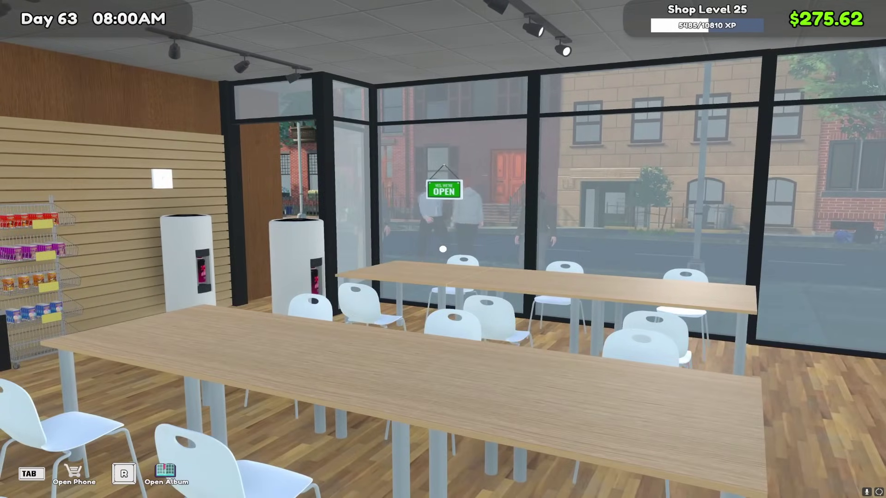
pyautogui.press('d')
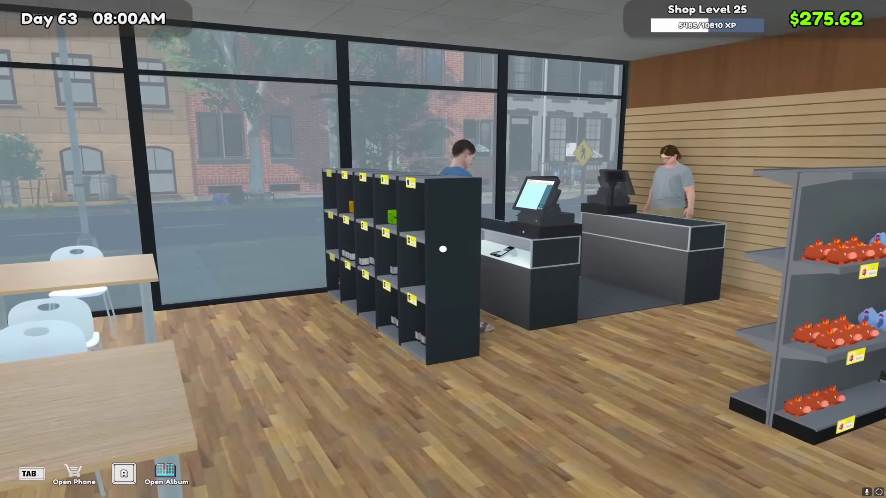
pyautogui.press('w')
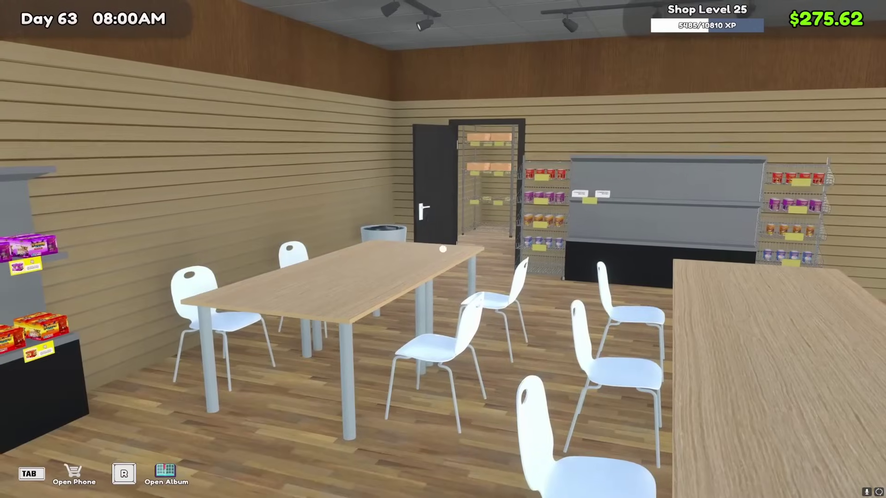
pyautogui.press('w')
pyautogui.press('d')
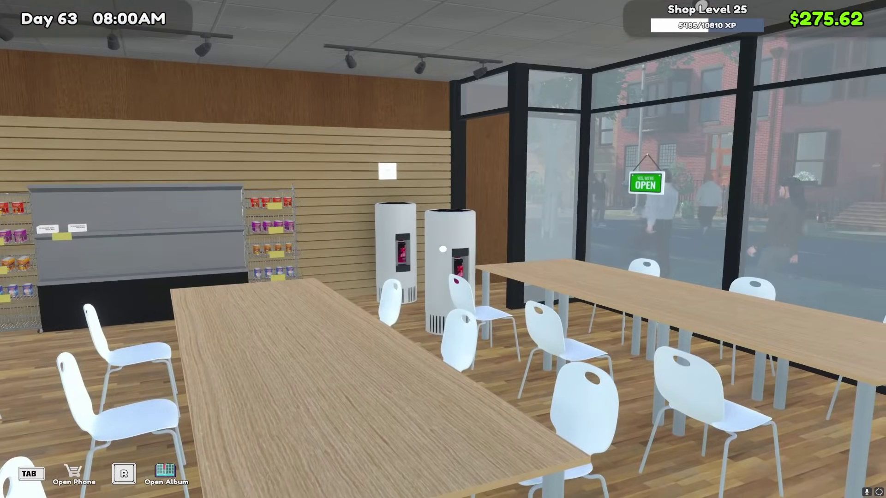